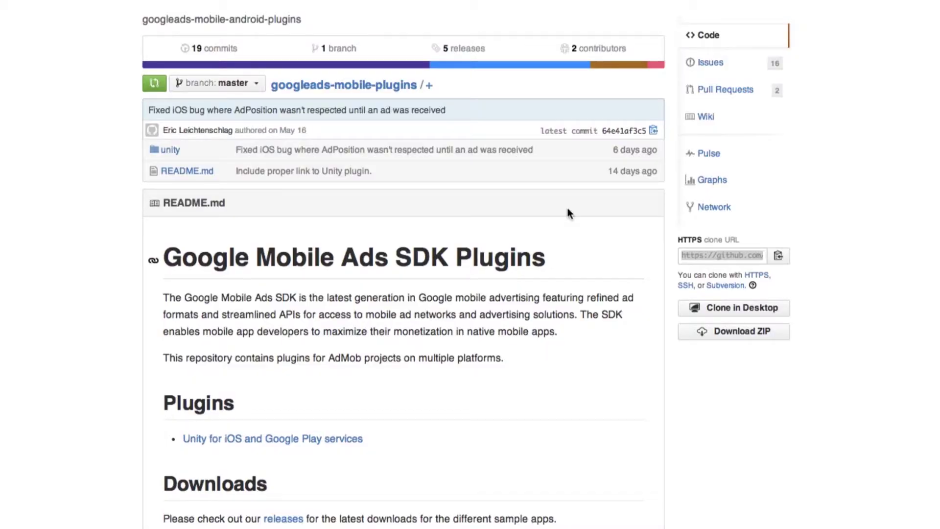
- Copy the googleads-mobile-plugins HTTPS clone URL from GitHub and open a Terminal window
left_click(722, 255)
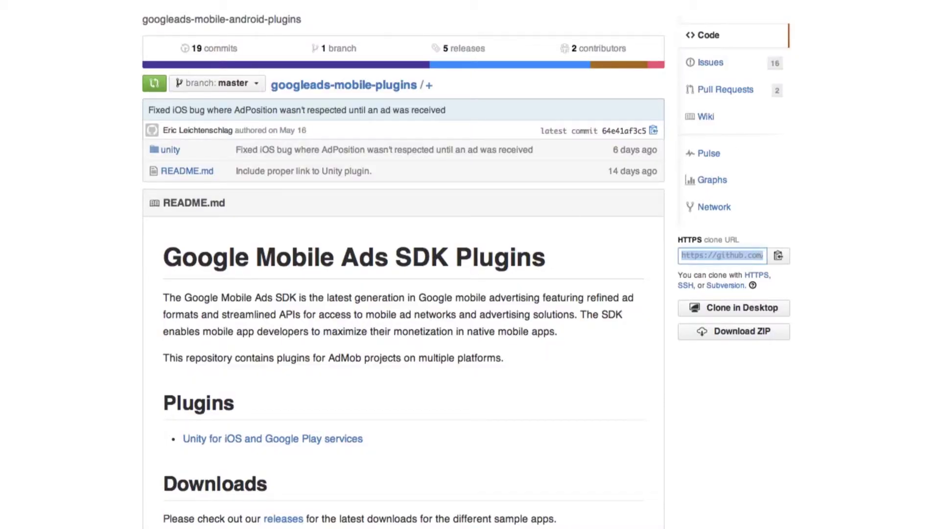
scroll(470, 265, "up", 3)
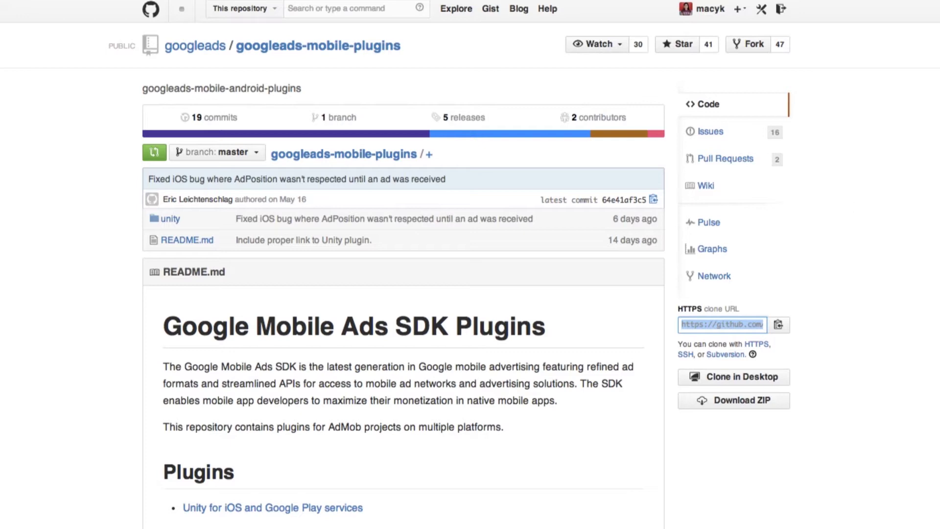
scroll(470, 265, "down", 10)
scroll(467, 264, "down", 3)
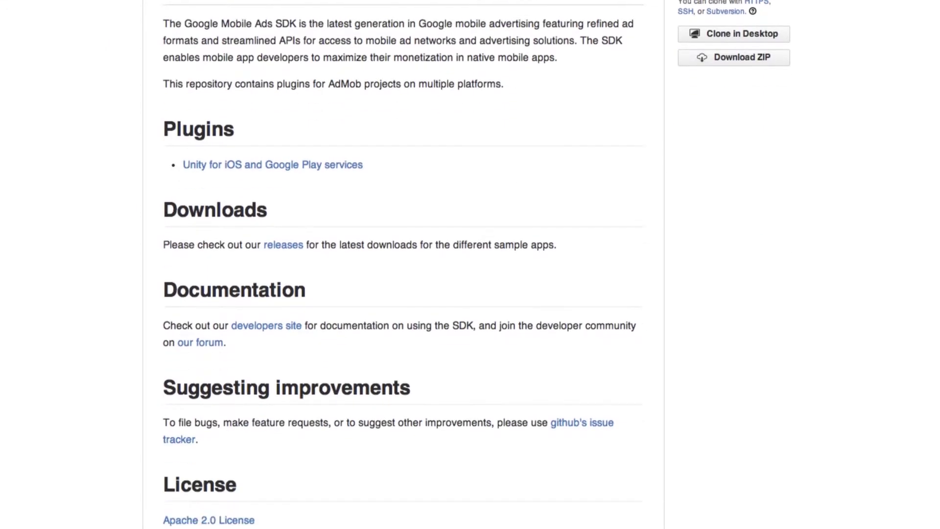
scroll(925, 374, "down", 5)
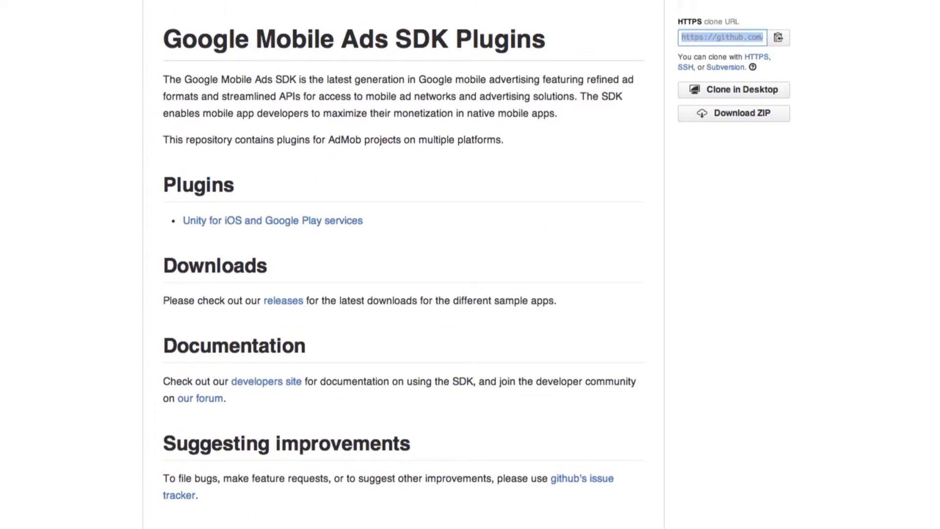
scroll(470, 265, "up", 9)
right_click(750, 266)
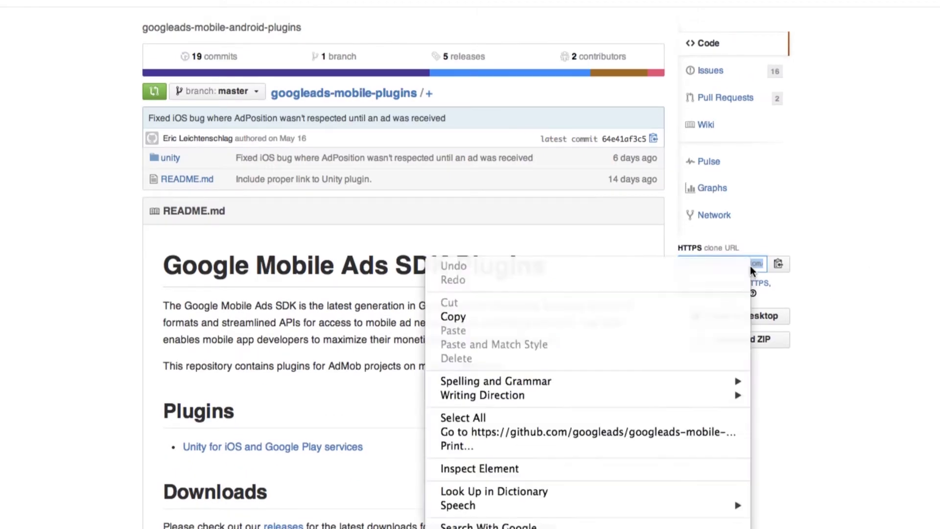
left_click(701, 313)
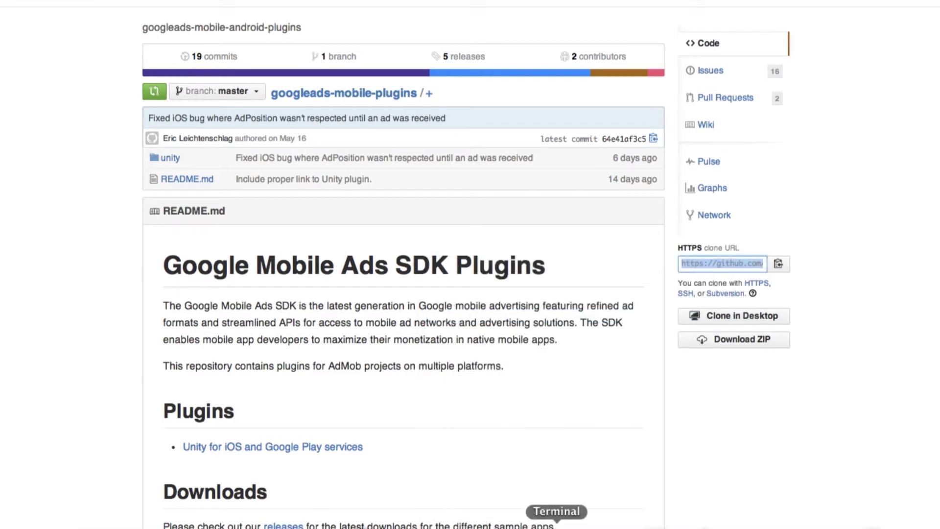
left_click(557, 527)
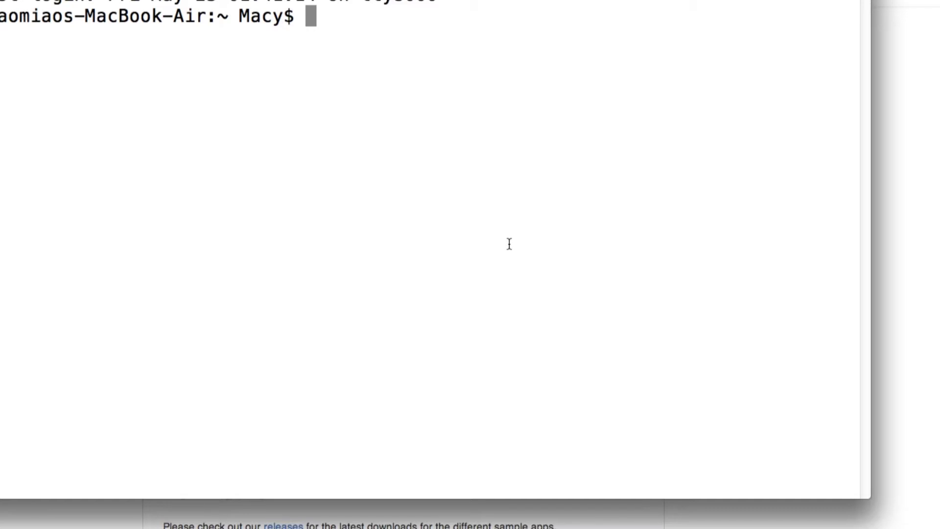
- Navigate from the home directory into Documents/Projects, listing folder contents along the way
type("cd")
key("BackSpace")
key("BackSpace")
type("ls")
key("Return")
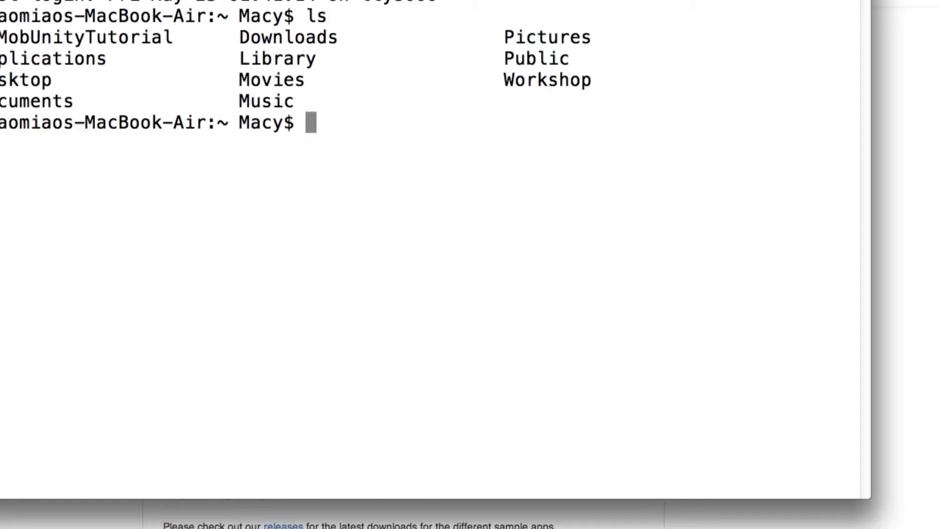
type("cd ")
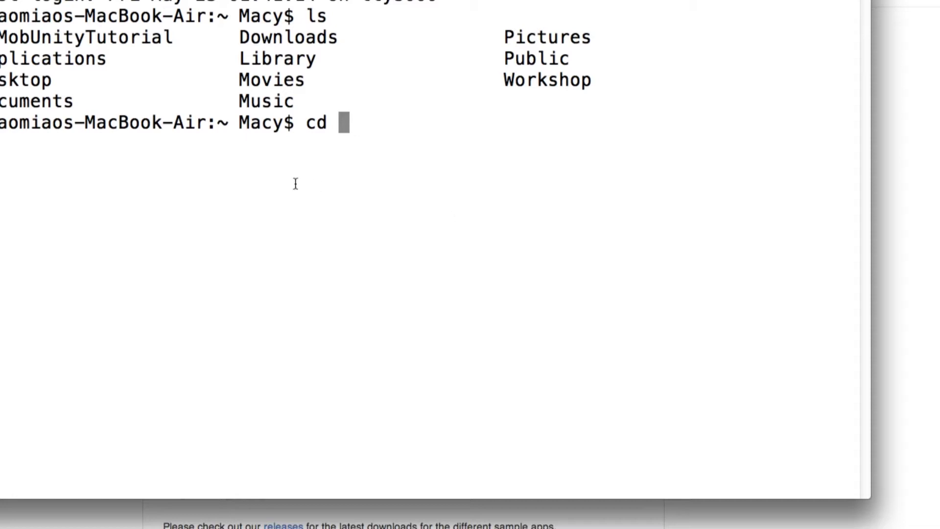
type("Do")
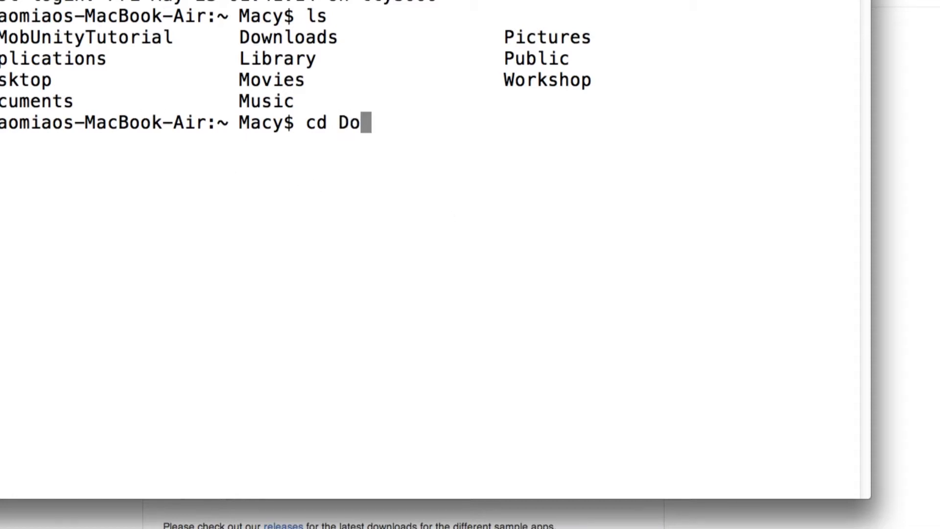
type("cuments")
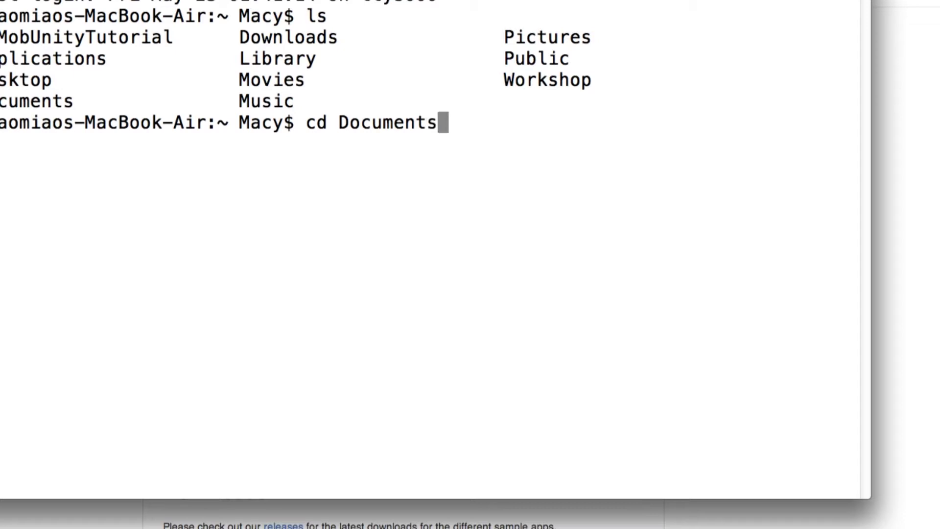
key("Return")
type("ls")
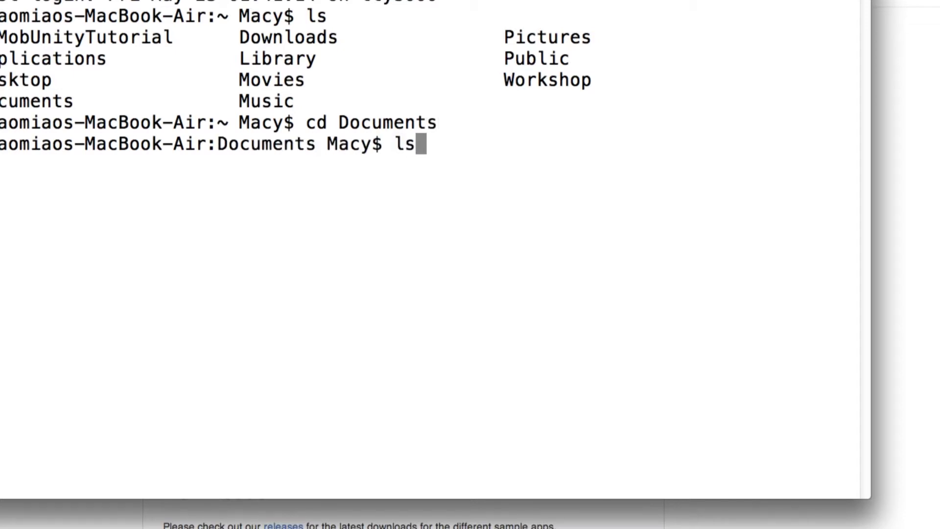
key("Return")
type("cd Projcec")
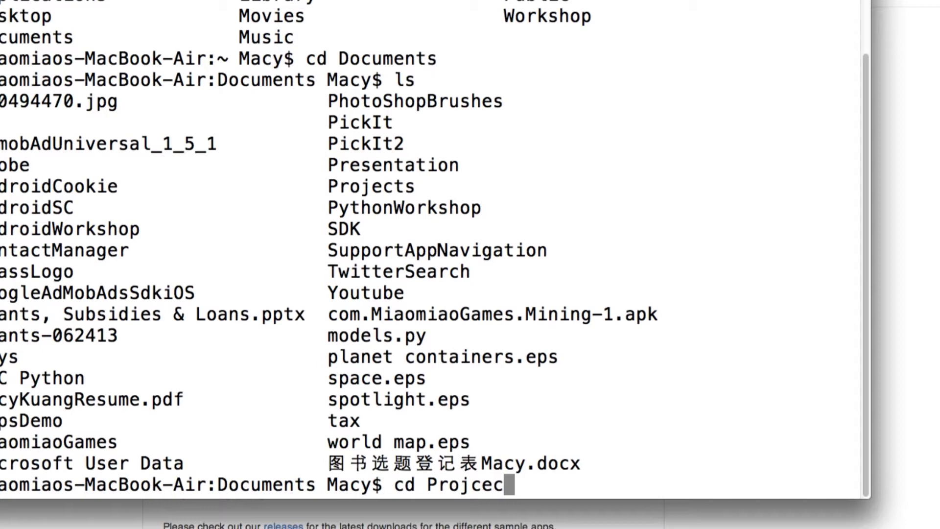
type("t")
key("Return")
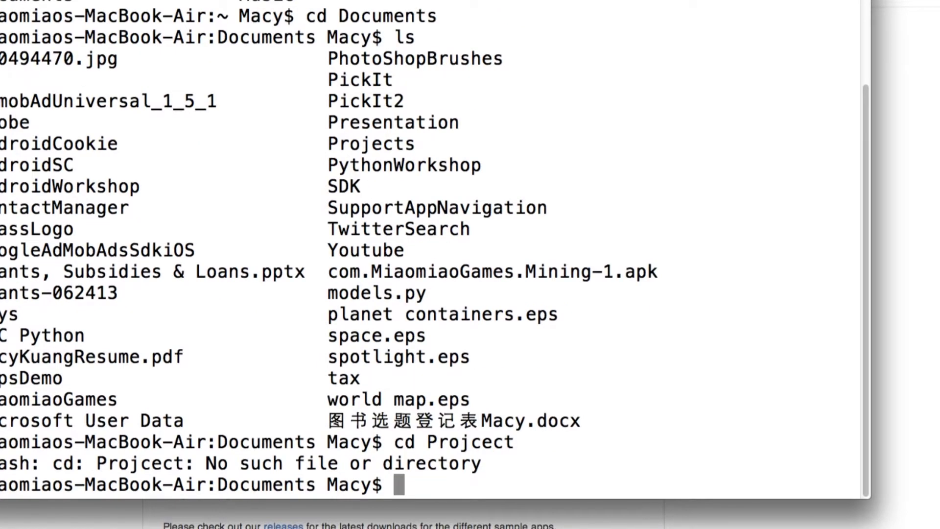
type("cd Projects")
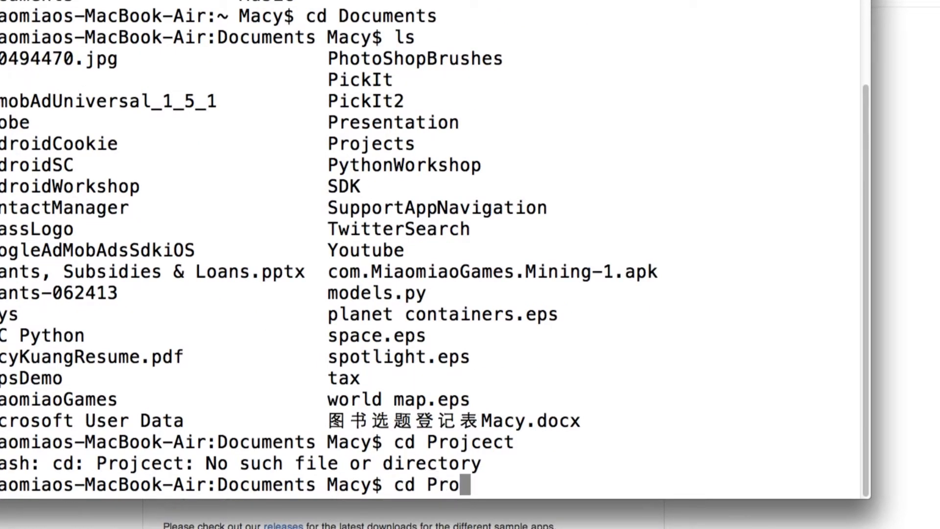
key("Return")
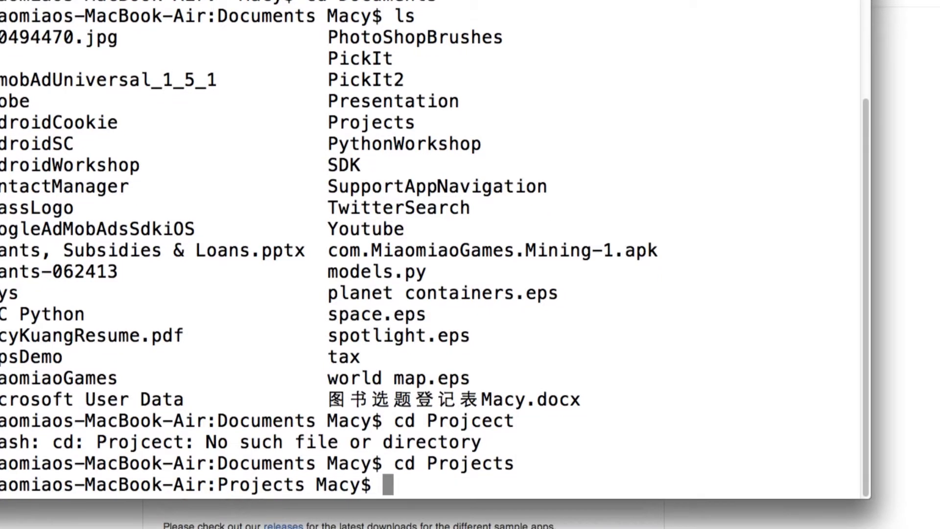
- Run git clone with the pasted googleads-mobile-plugins repository URL
type("git clone")
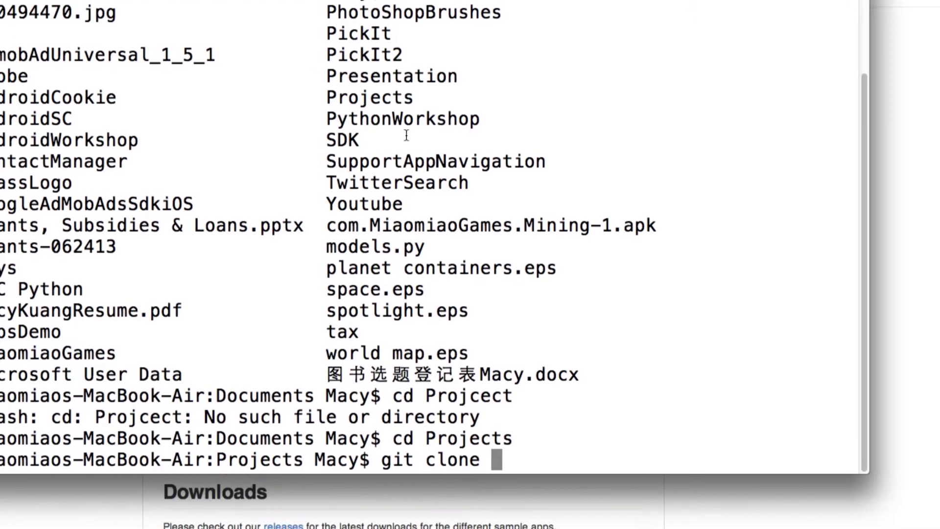
key("super+v")
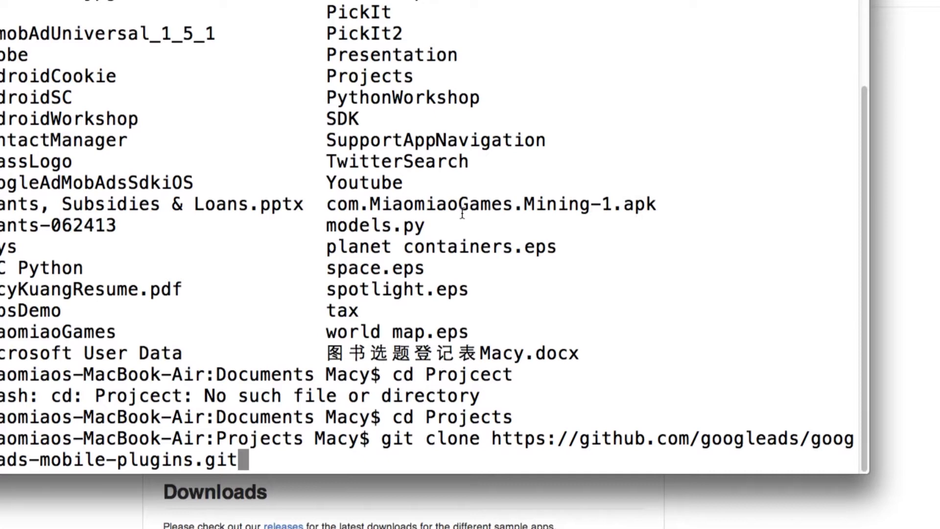
key("Return")
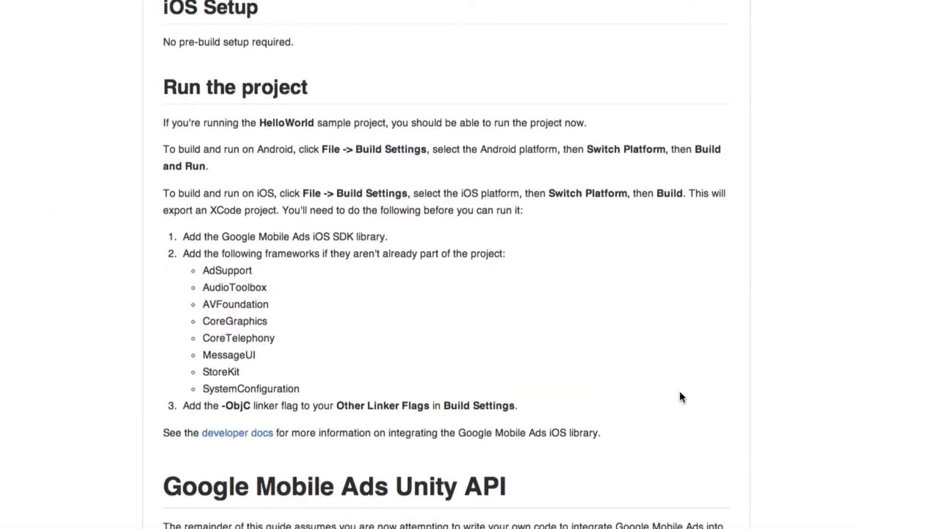
- Search 'uni' in Spotlight to launch the Unity editor
key("super+space")
type("uni")
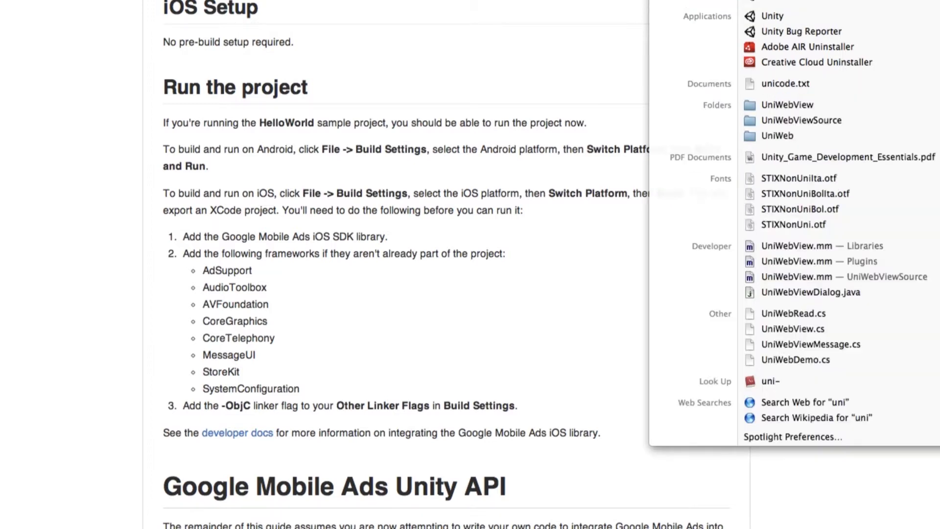
key("Escape")
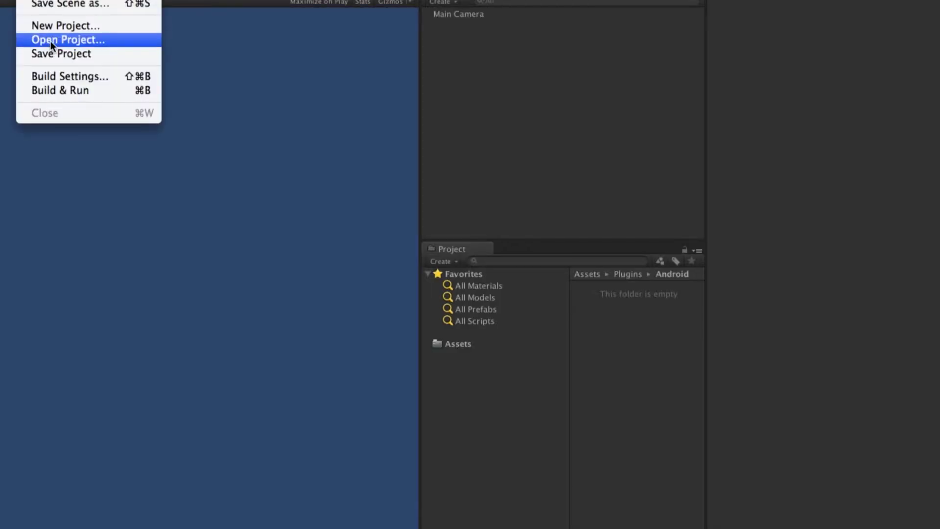
- Open Projects/googleads-mobile-plugins/unity/samples/HelloWorld as the Unity project
left_click(49, 43)
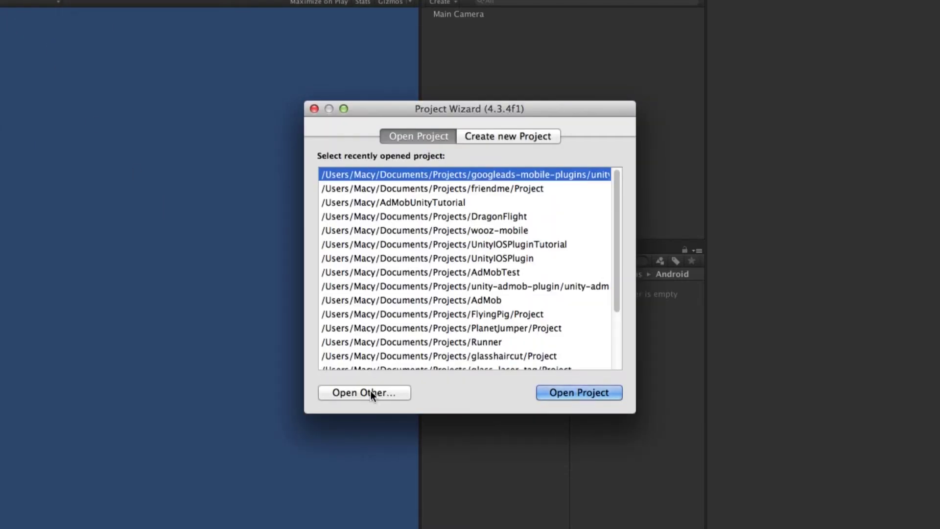
left_click_drag(636, 266, 845, 261)
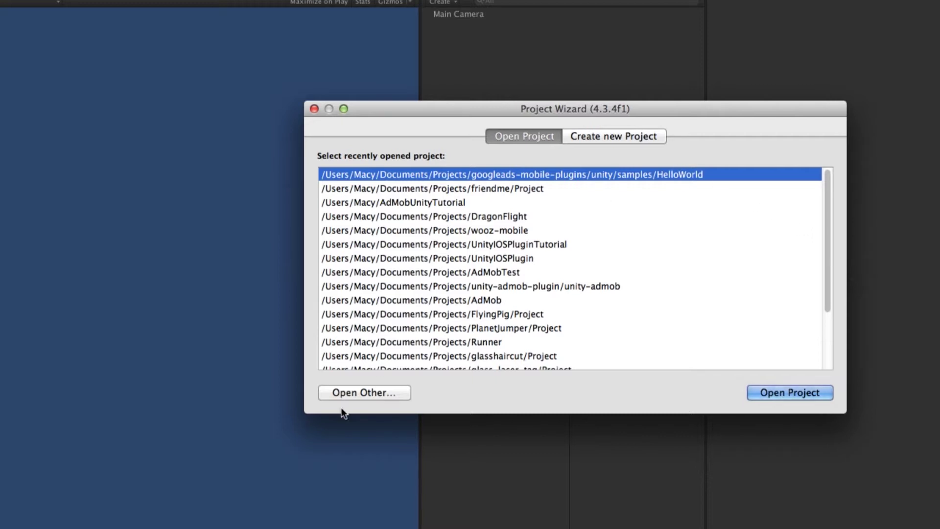
left_click(343, 392)
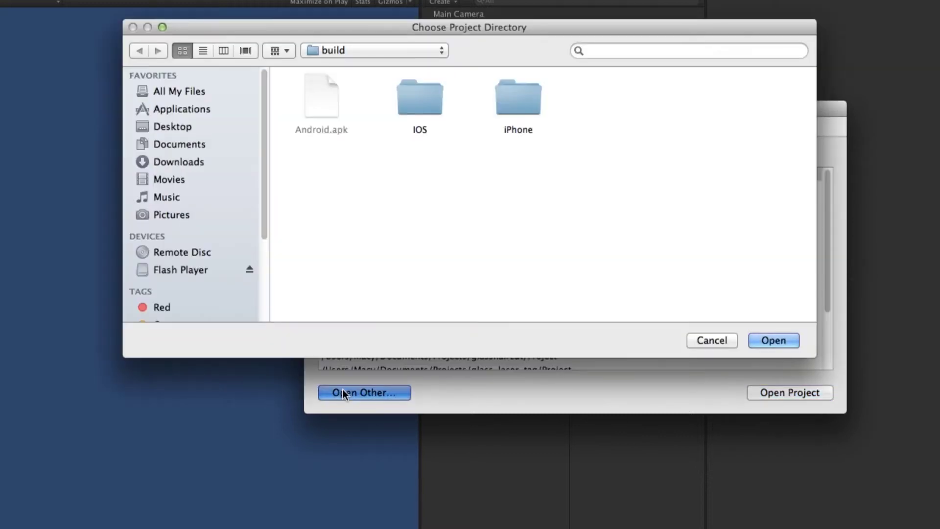
left_click(374, 49)
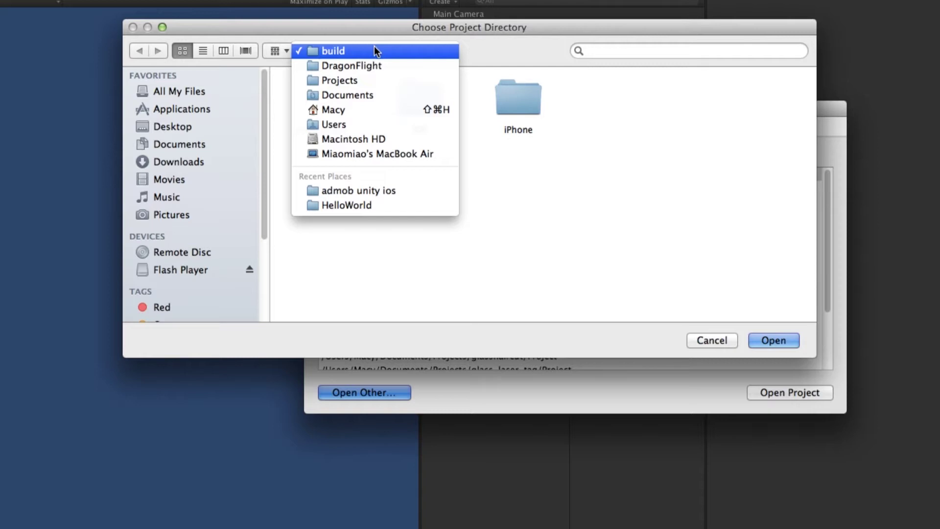
left_click(368, 80)
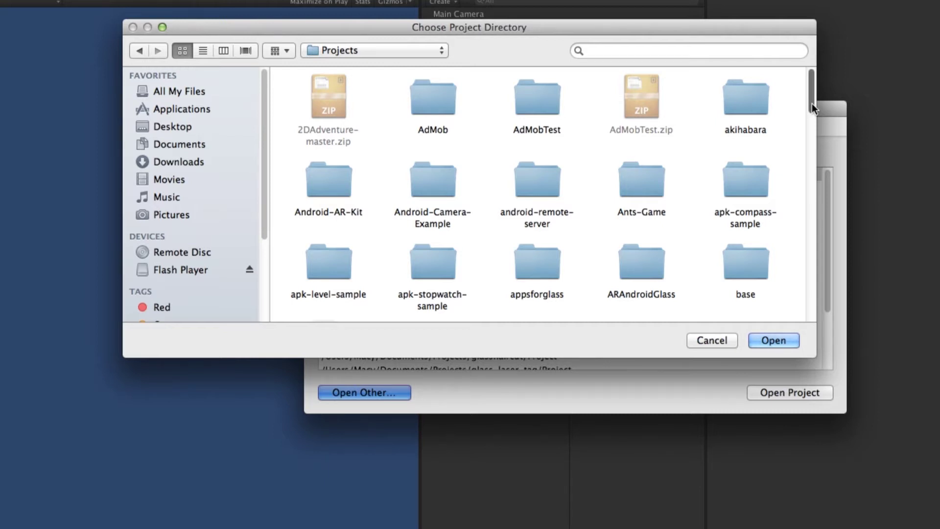
left_click_drag(812, 104, 811, 191)
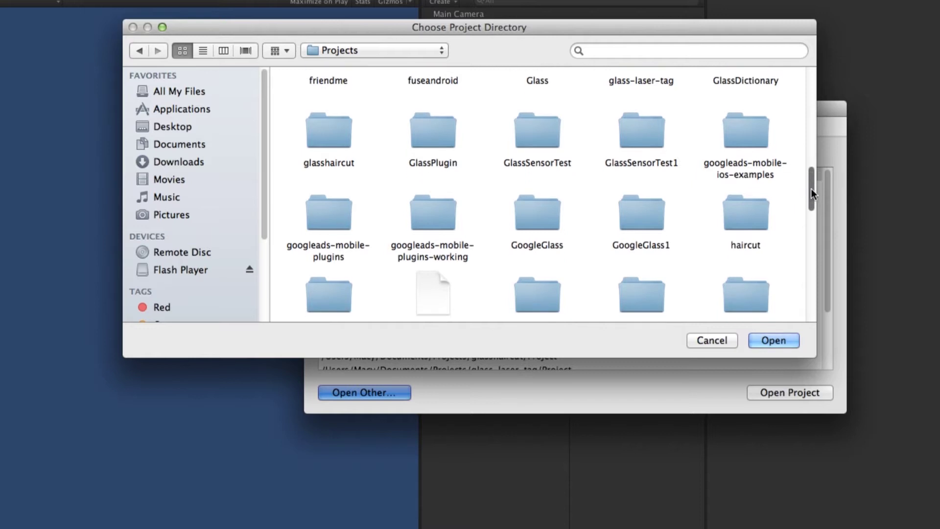
double_click(331, 204)
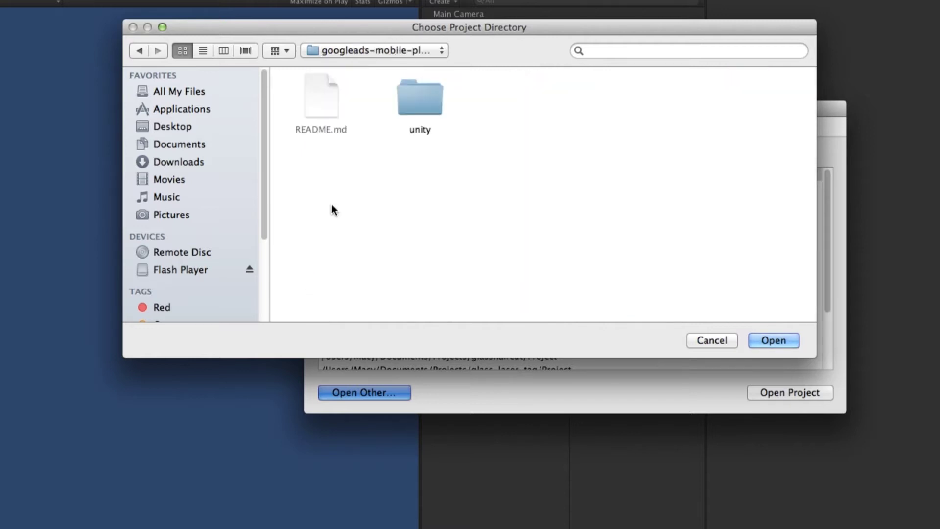
double_click(416, 97)
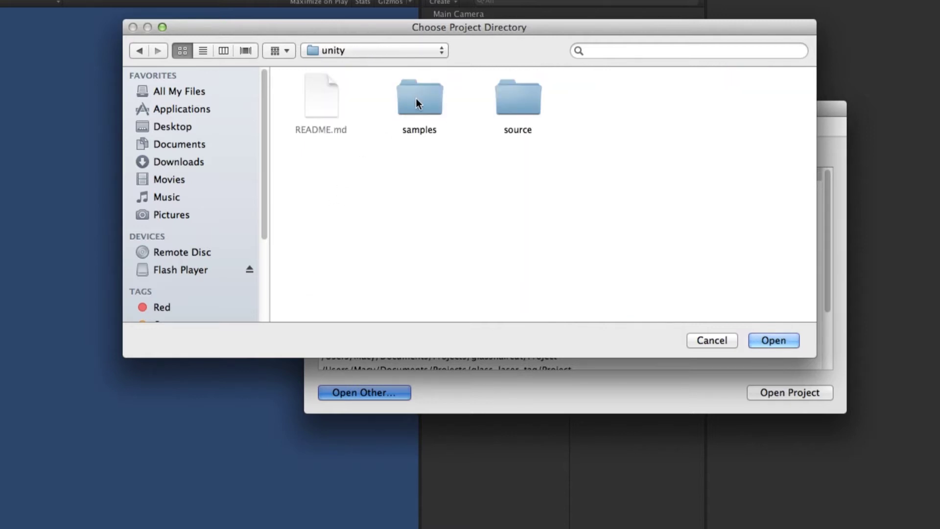
double_click(416, 98)
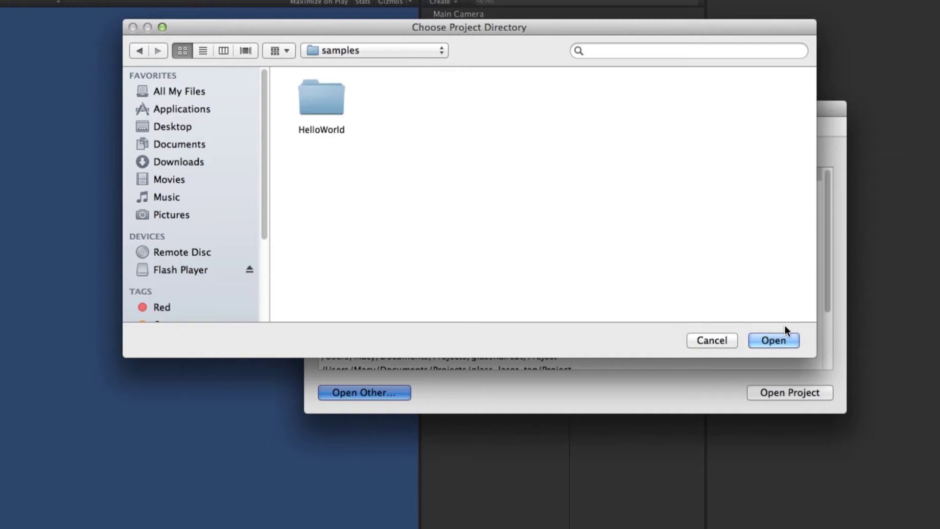
double_click(324, 84)
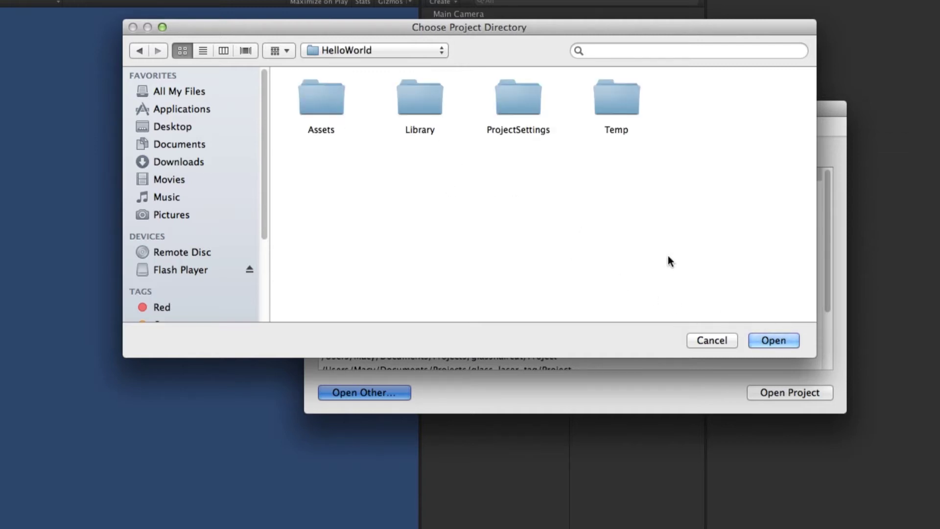
left_click(773, 340)
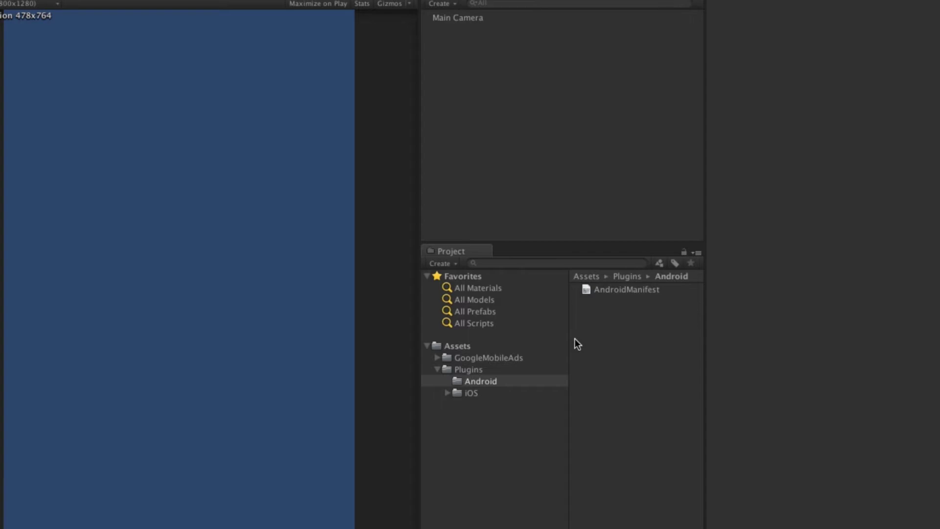
- Select AndroidManifest in Assets/Plugins/Android to view its XML
left_click(619, 292)
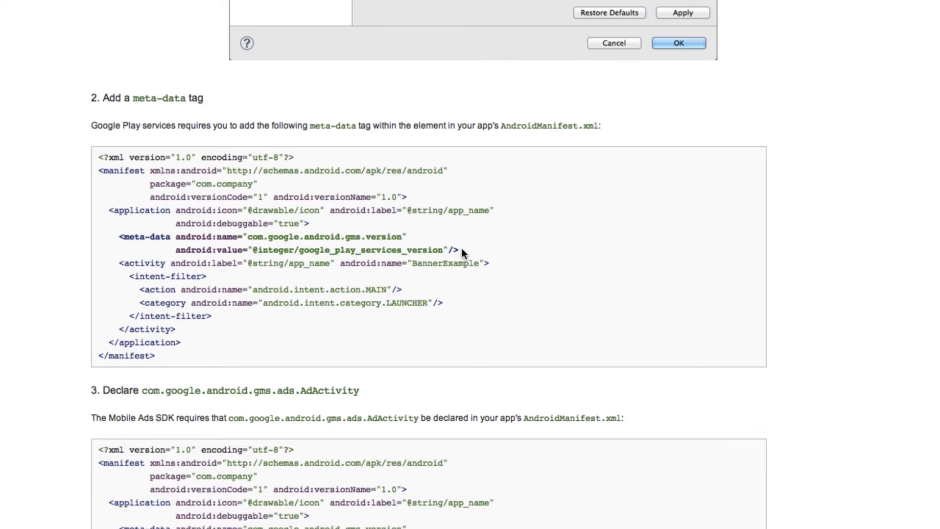
- Highlight the guide's meta-data tag and AdActivity declaration examples
left_click_drag(462, 250, 119, 237)
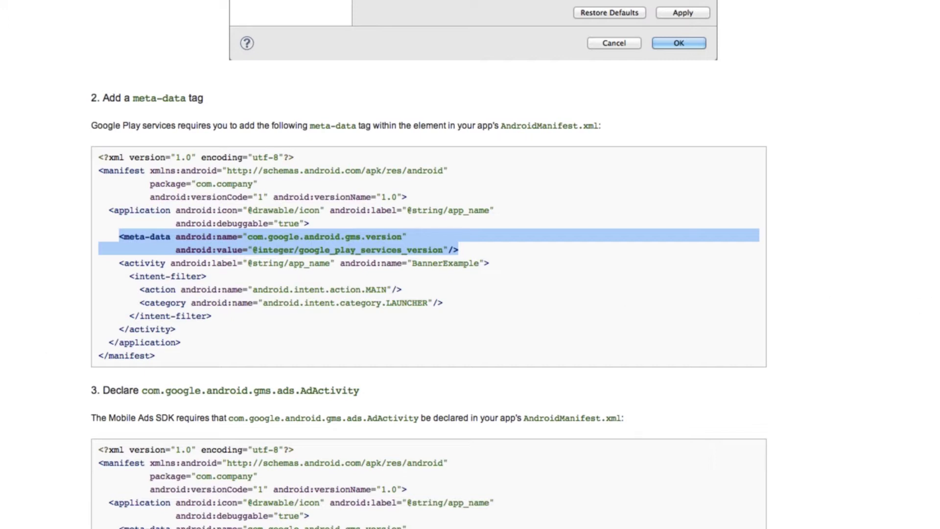
scroll(429, 264, "down", 7)
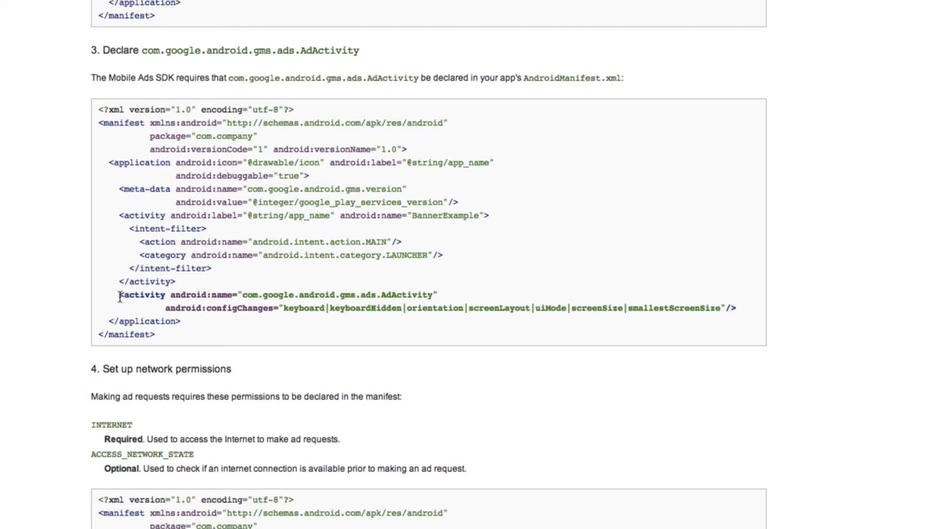
left_click_drag(120, 294, 751, 308)
left_click(898, 308)
- Highlight the INTERNET and ACCESS_NETWORK_STATE permission lines, then return to Unity
scroll(429, 264, "down", 7)
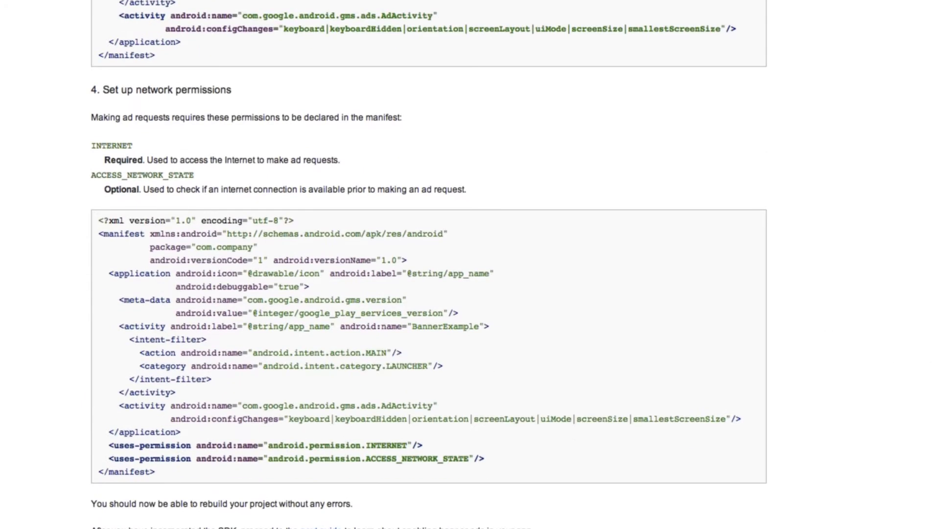
left_click_drag(423, 390, 108, 387)
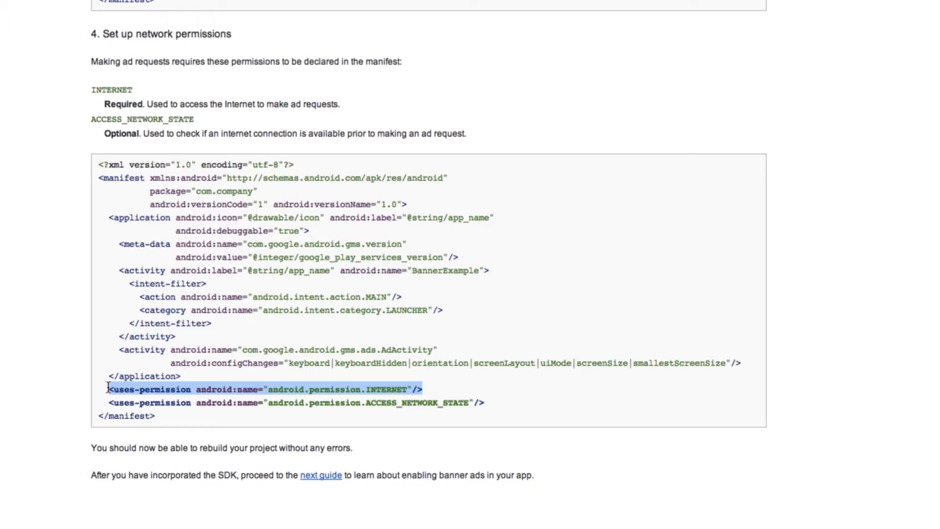
left_click(108, 387)
left_click(493, 404)
left_click_drag(494, 404, 109, 405)
left_click(110, 405)
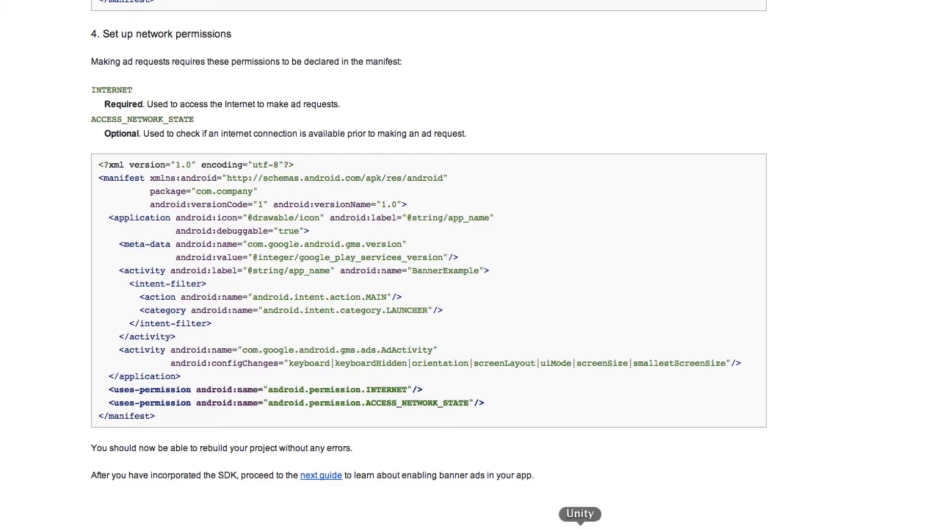
left_click(580, 526)
- Deselect AndroidManifest and bring up the Plugins/Android folder's context menu
left_click(616, 313)
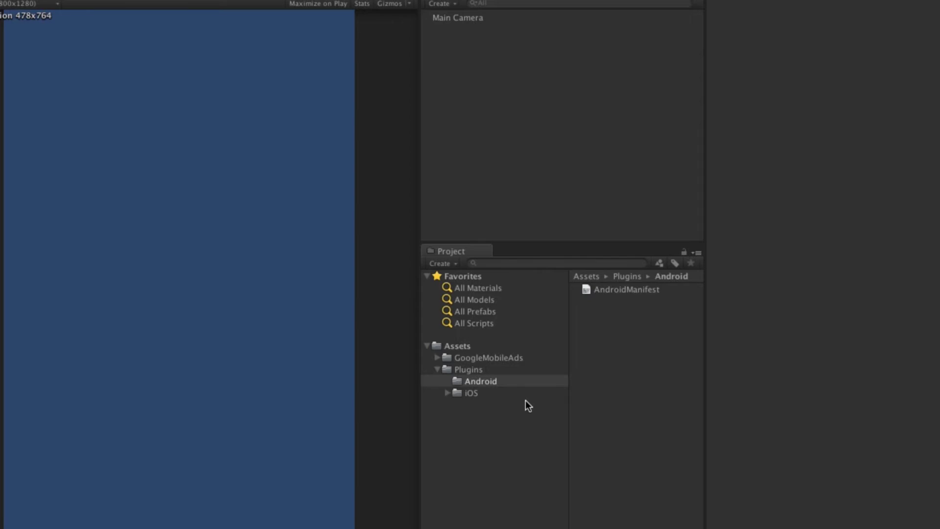
right_click(495, 382)
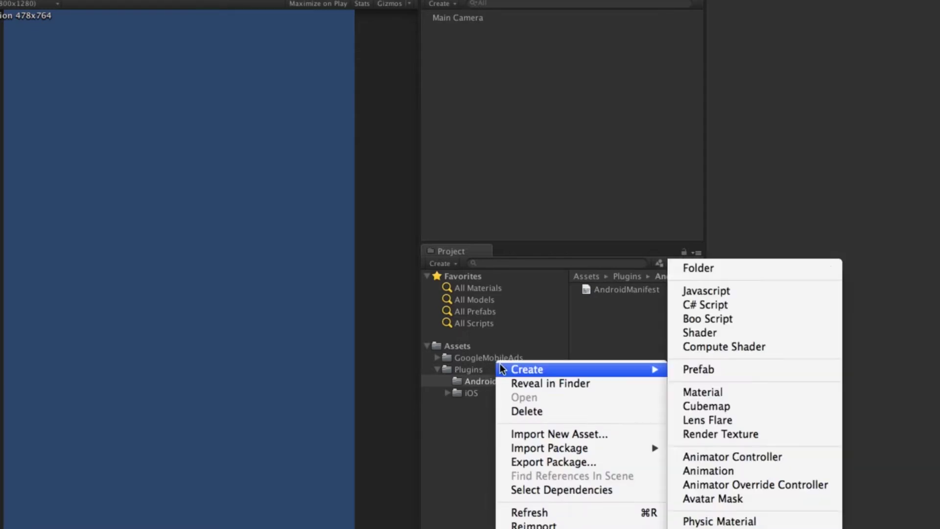
- Reveal the Plugins/Android folder in Finder and open a second Finder window
left_click(525, 384)
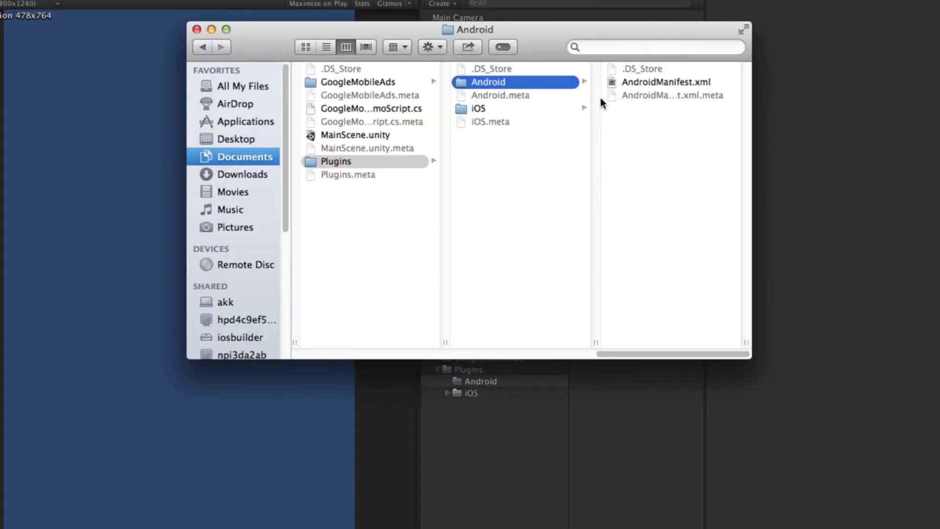
left_click_drag(549, 40, 629, 37)
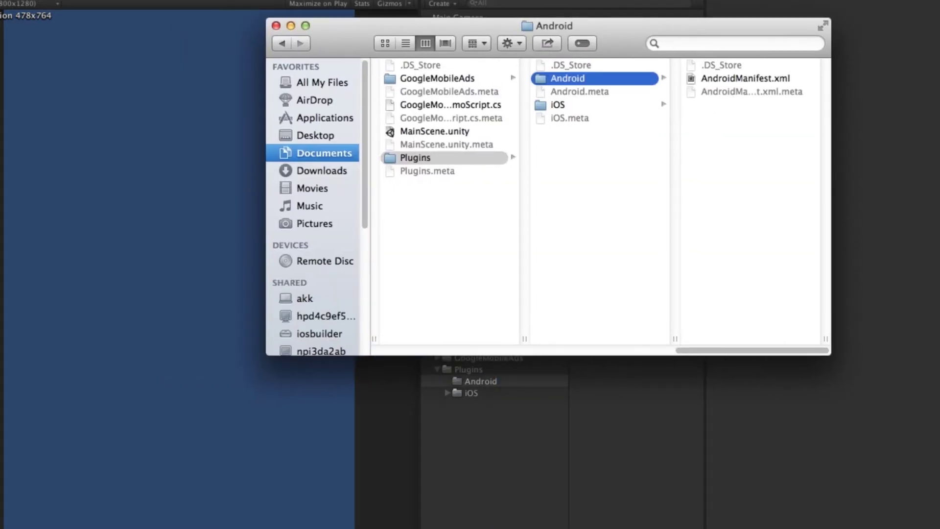
left_click(37, 0)
key("super+n")
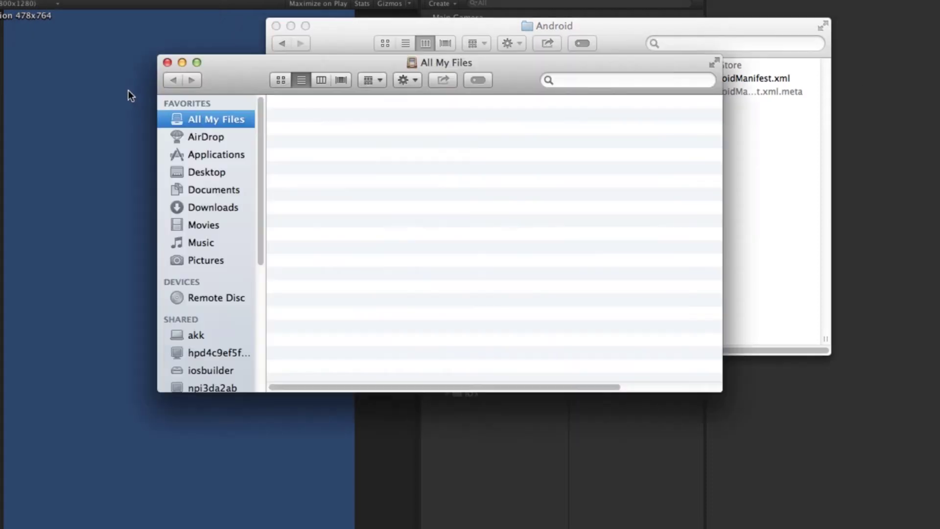
left_click_drag(258, 76, 179, 104)
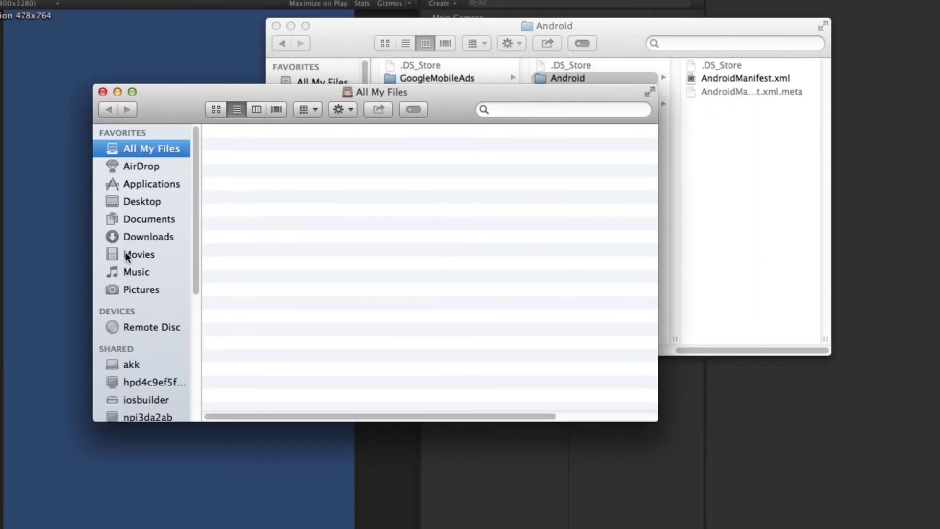
- Browse Documents/SDK/android-sdk-macosx/extras/google/google_play_services/libproject to google-play-services_lib
left_click(151, 220)
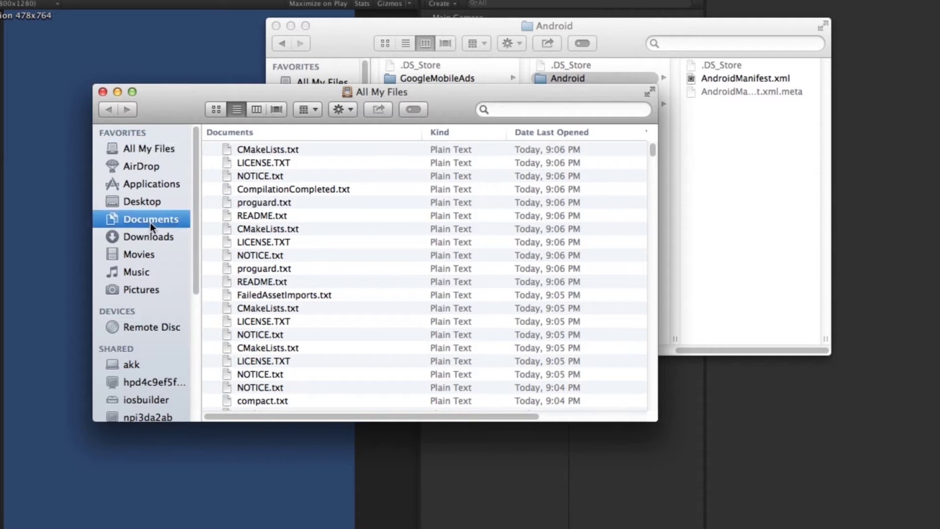
left_click_drag(345, 212, 331, 278)
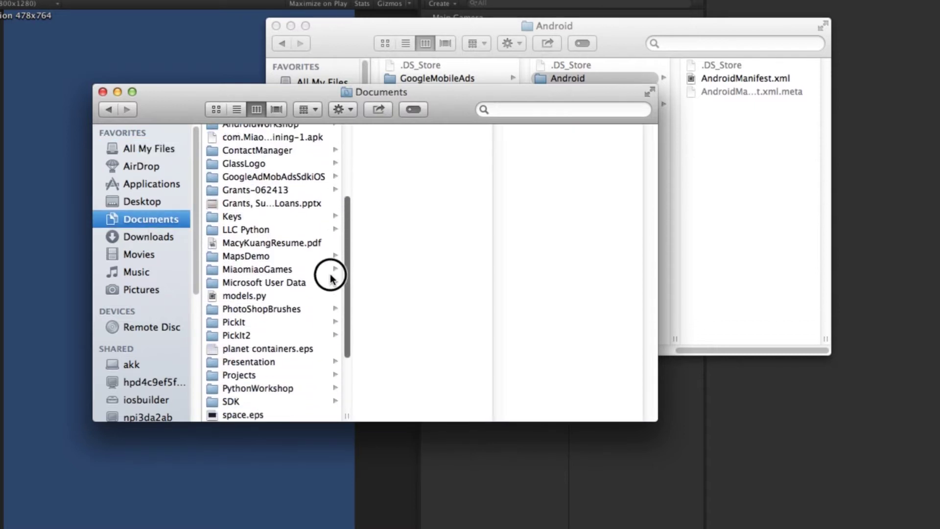
scroll(318, 299, "down", 5)
left_click(310, 313)
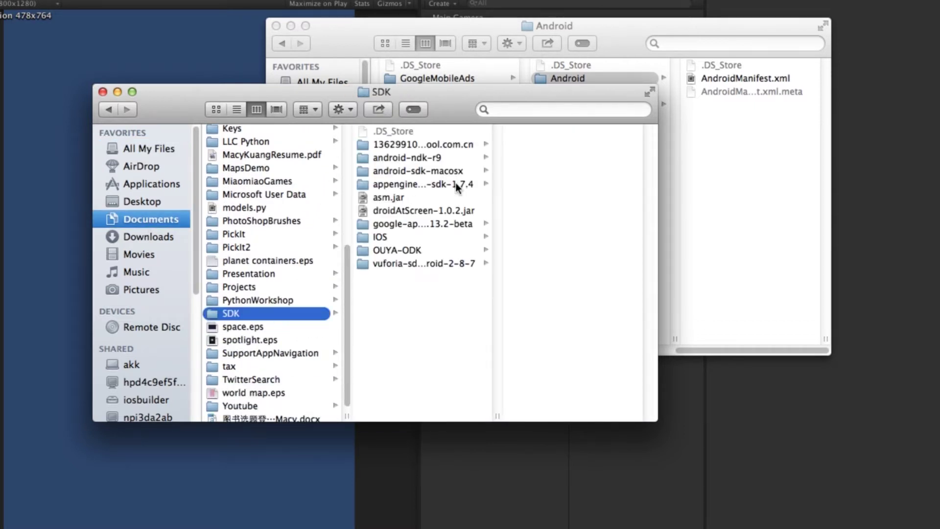
left_click(443, 170)
left_click_drag(450, 94, 316, 114)
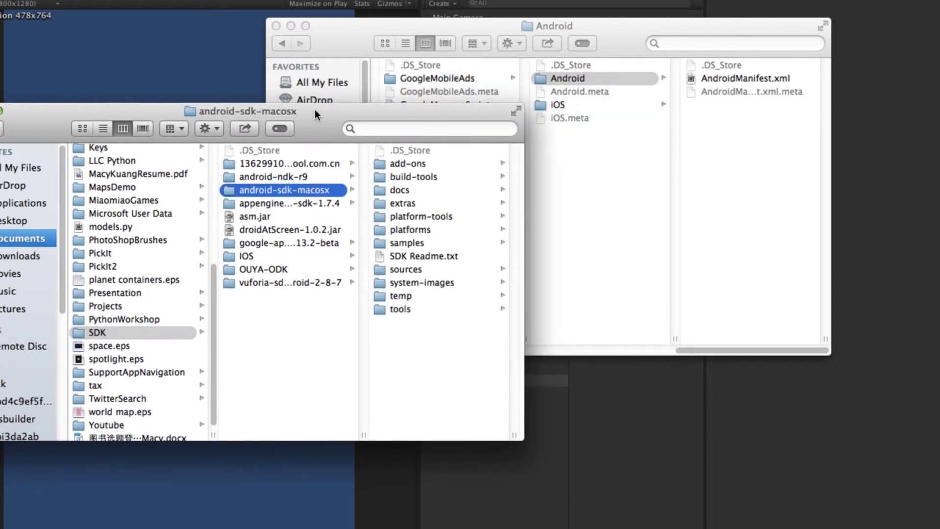
left_click(416, 204)
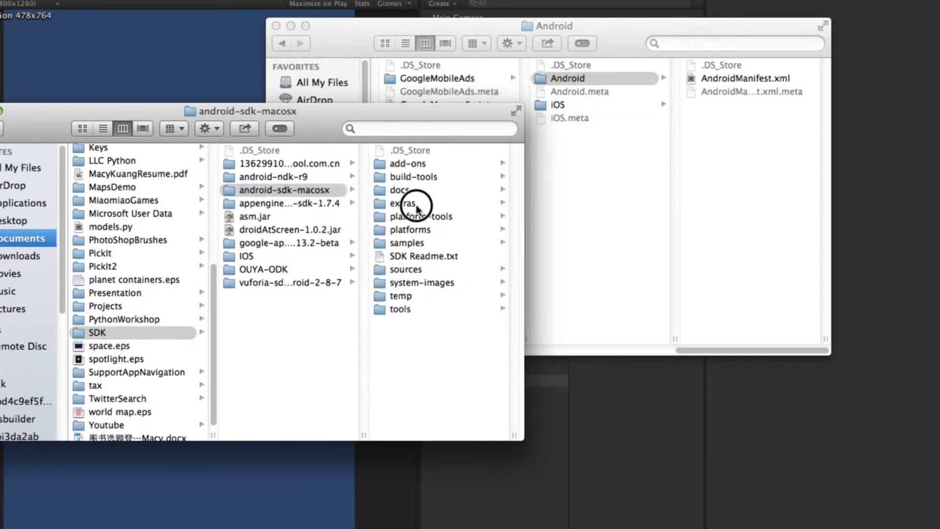
left_click(417, 165)
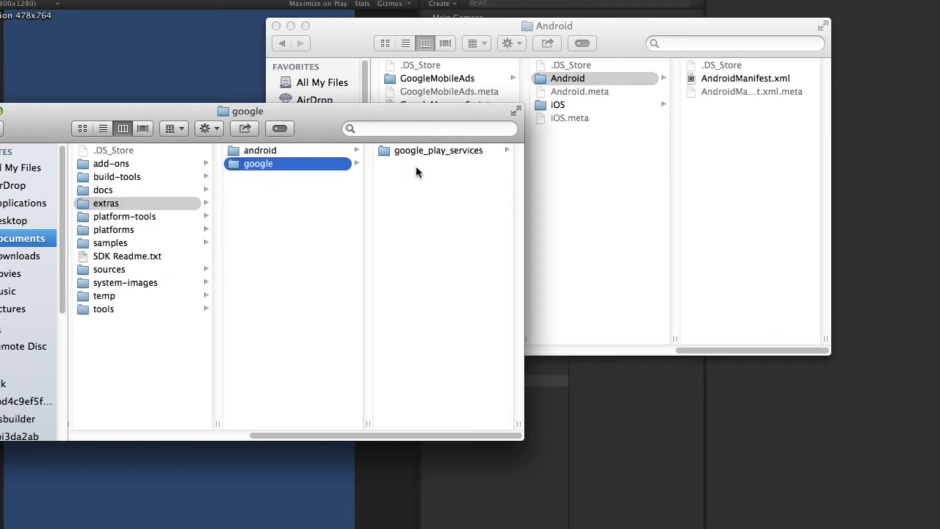
left_click(415, 149)
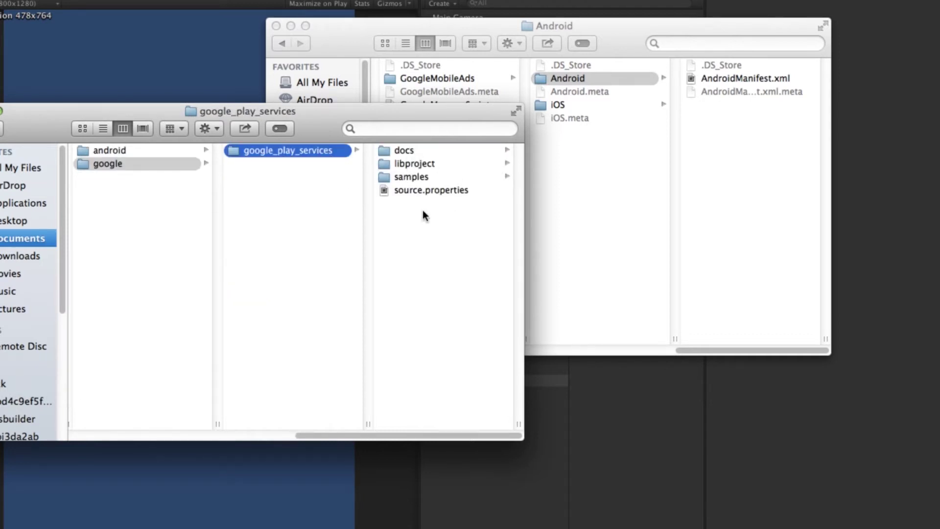
left_click(403, 163)
left_click(402, 151)
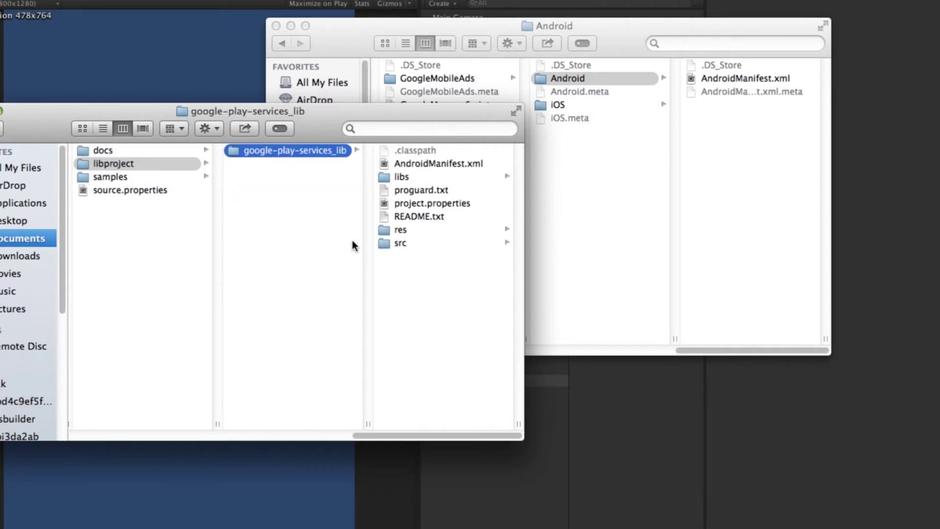
- Copy google-play-services_lib into the project's Plugins/Android folder and let Unity import it
right_click(311, 149)
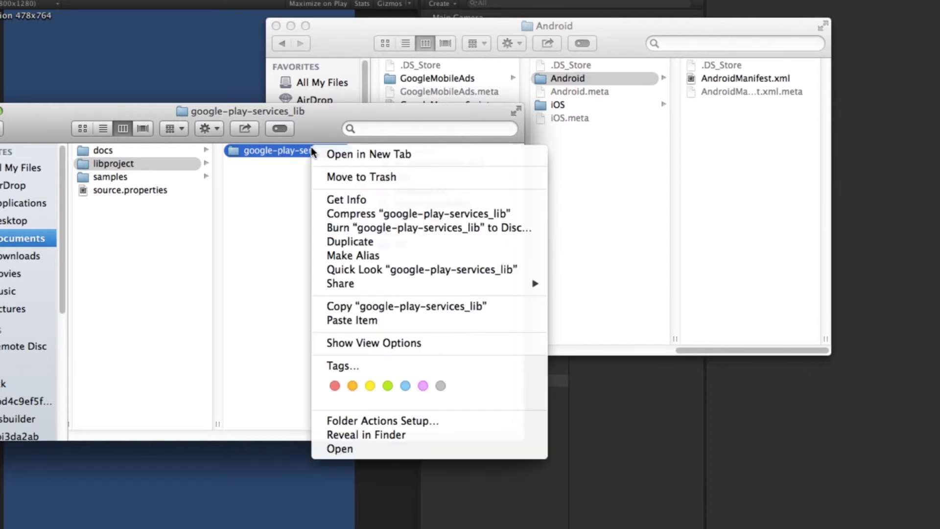
left_click(360, 363)
left_click(617, 174)
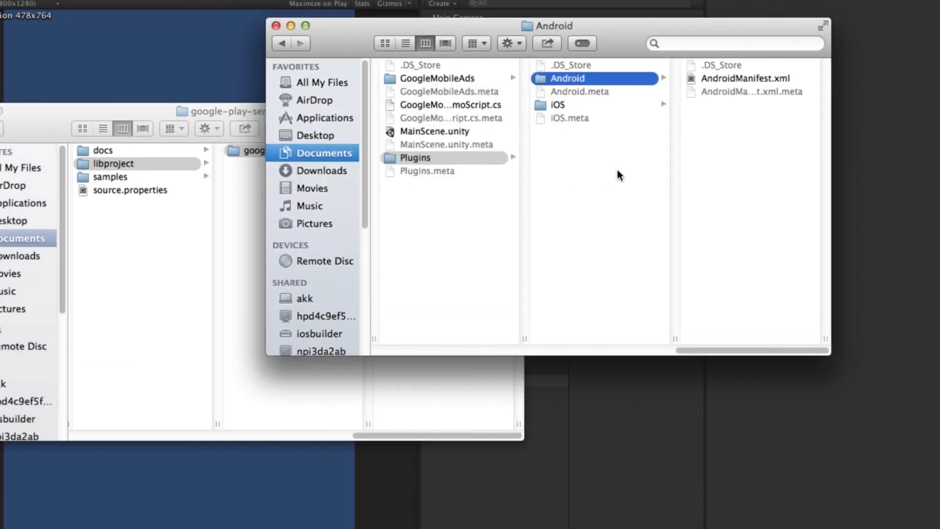
right_click(746, 143)
left_click(766, 194)
left_click(846, 139)
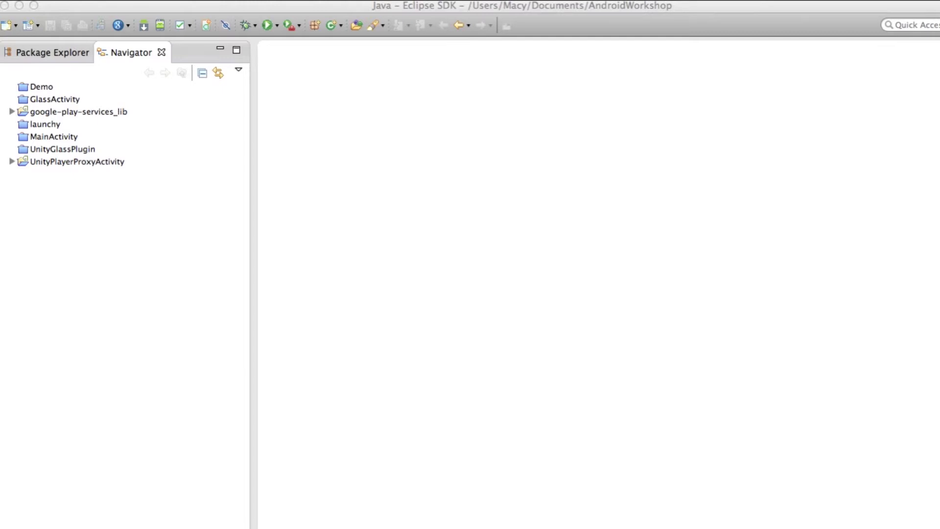
left_click(642, 16)
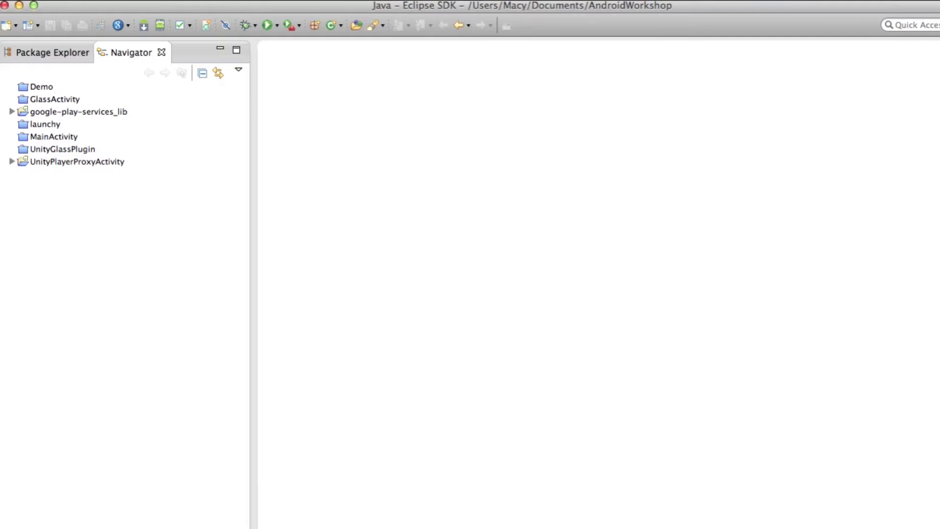
- Start importing Existing Android Code into the Eclipse workspace
right_click(132, 209)
left_click(153, 278)
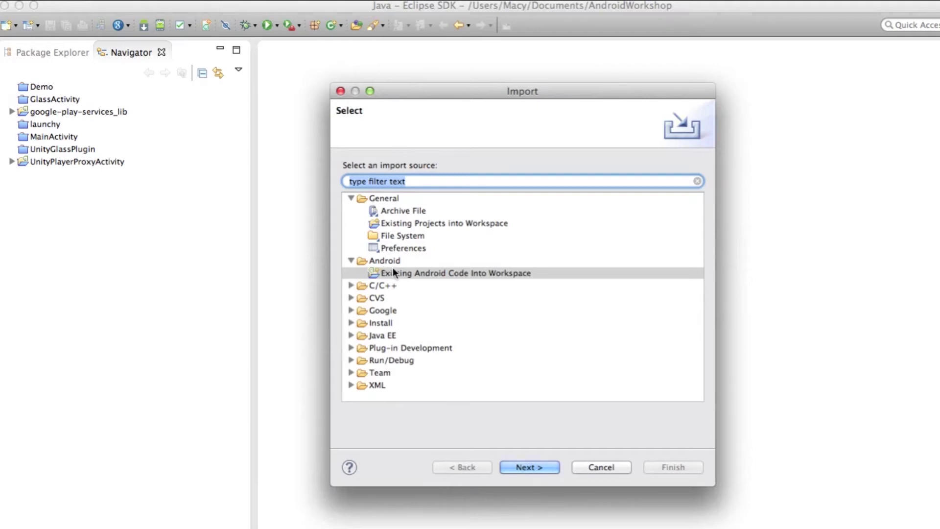
left_click(396, 272)
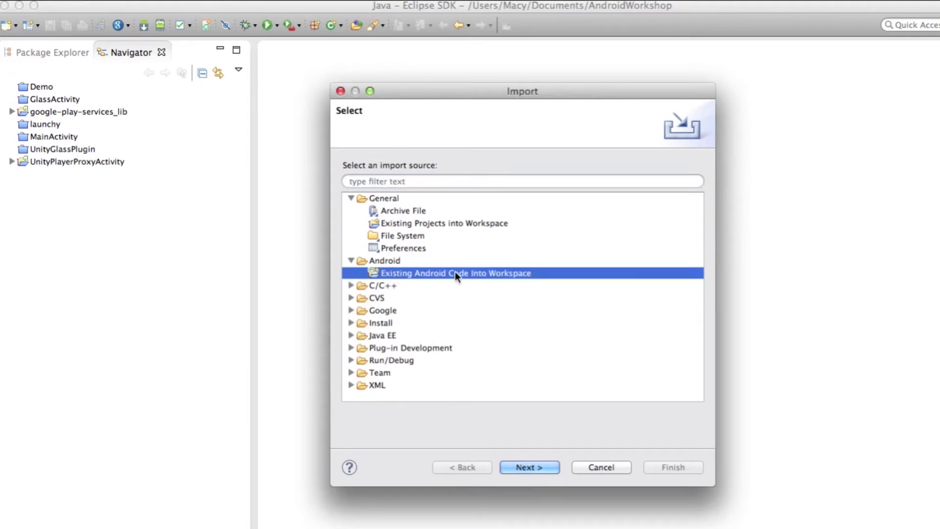
left_click(530, 466)
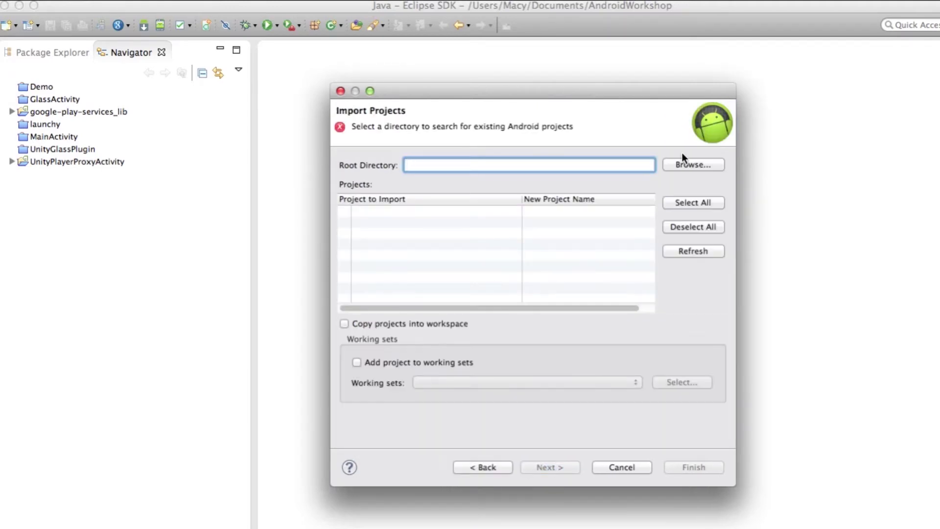
- Set googleads-mobile-plugins/unity/source/plugin-library as root and import the AdActivity project
left_click(683, 164)
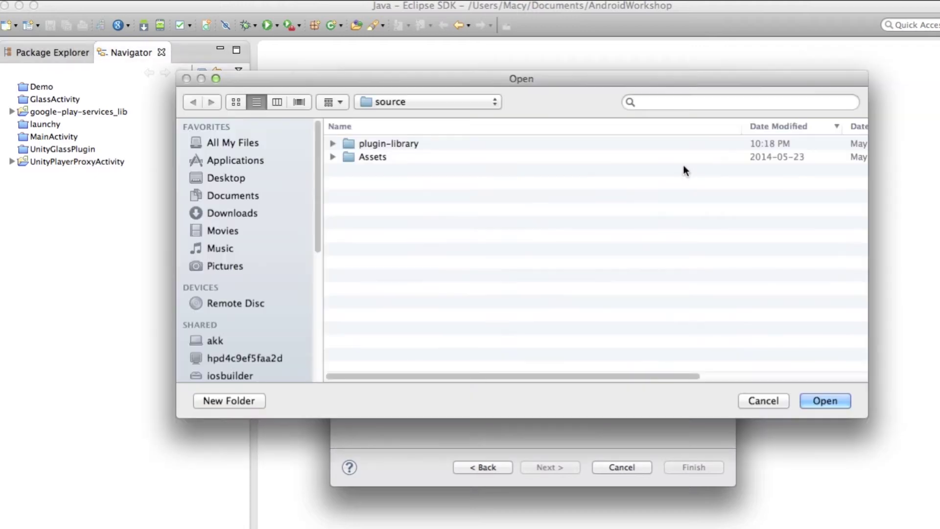
left_click(446, 104)
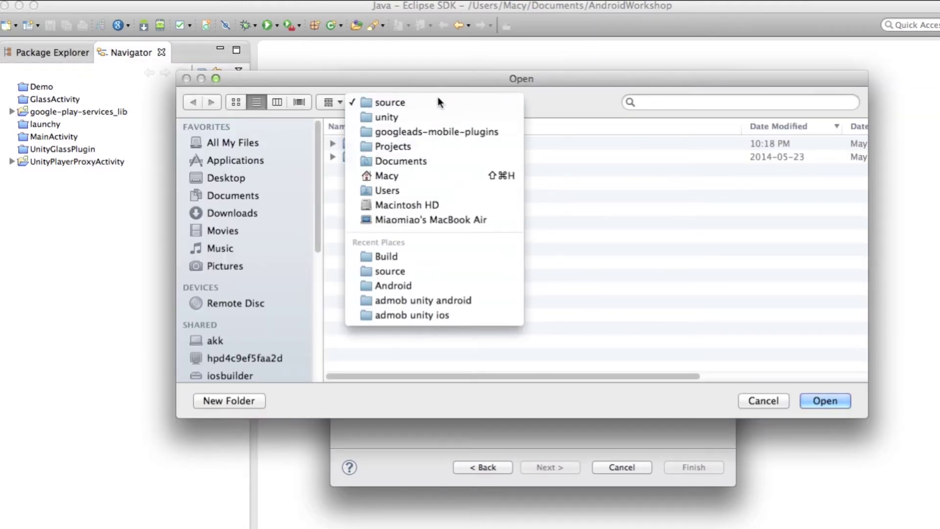
left_click(428, 131)
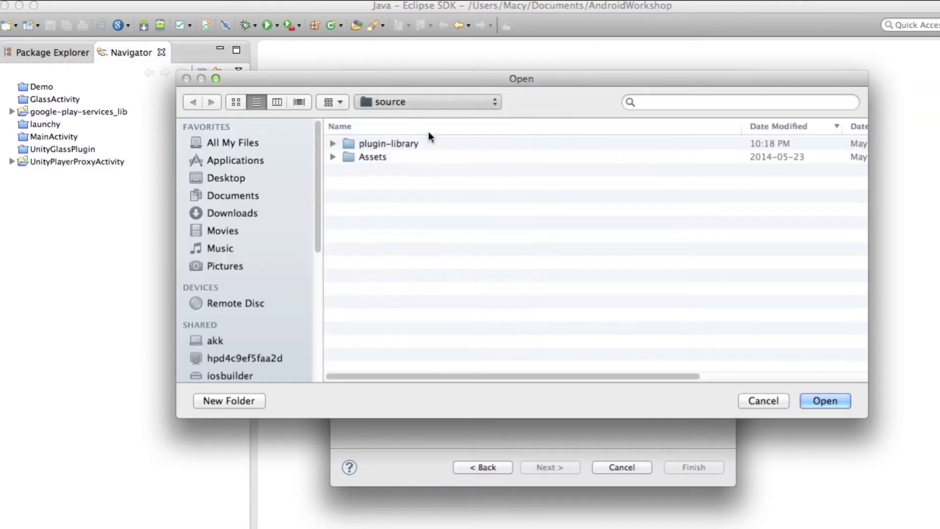
left_click(437, 104)
left_click(480, 107)
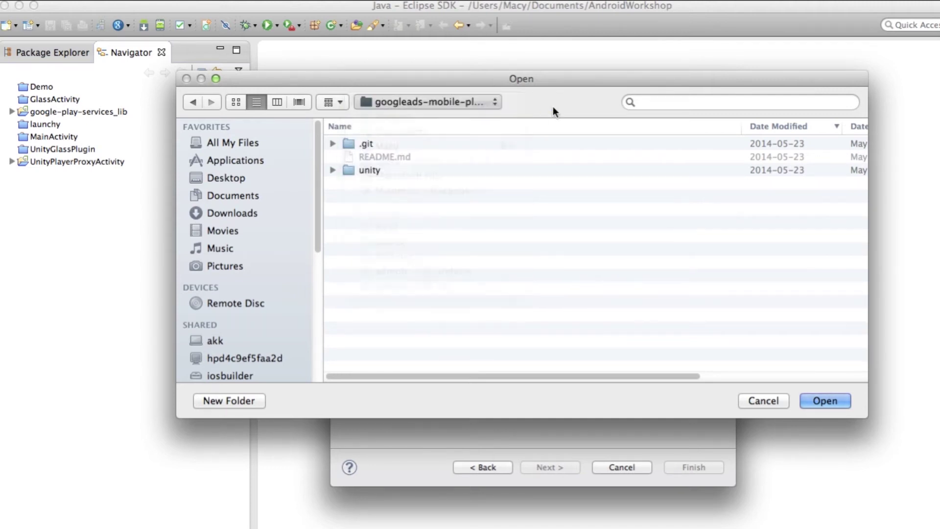
left_click(388, 169)
double_click(388, 170)
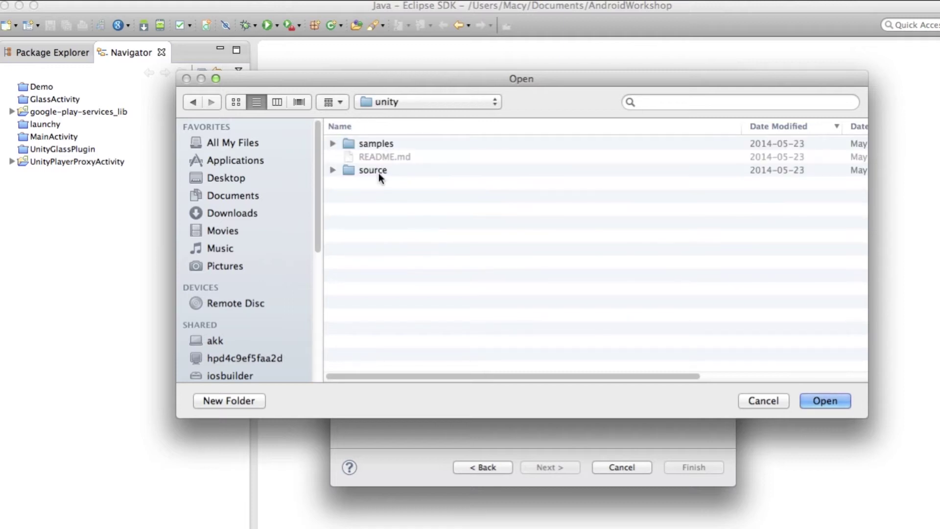
double_click(378, 171)
double_click(378, 143)
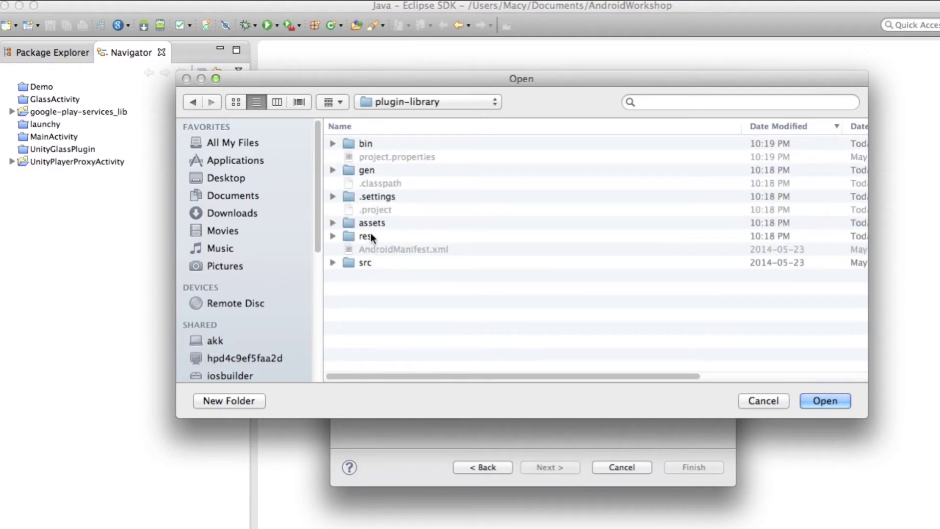
left_click(826, 402)
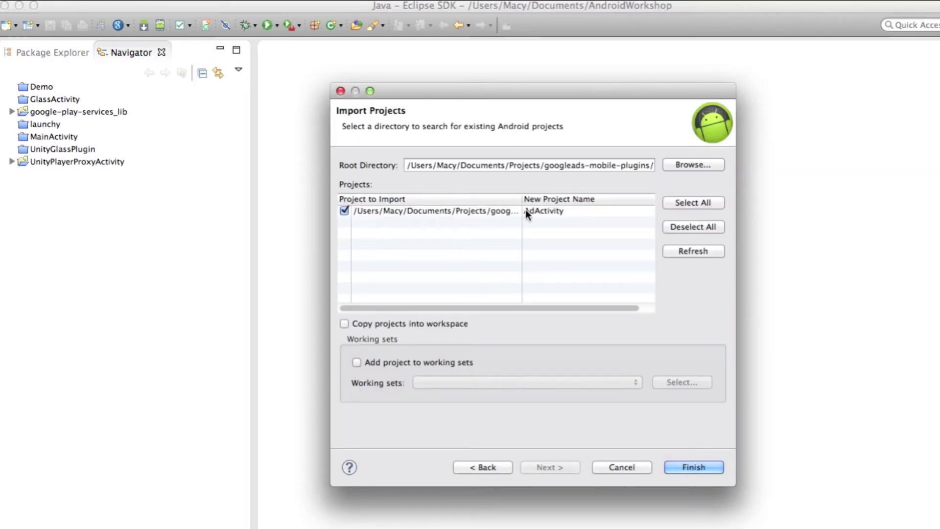
left_click(687, 467)
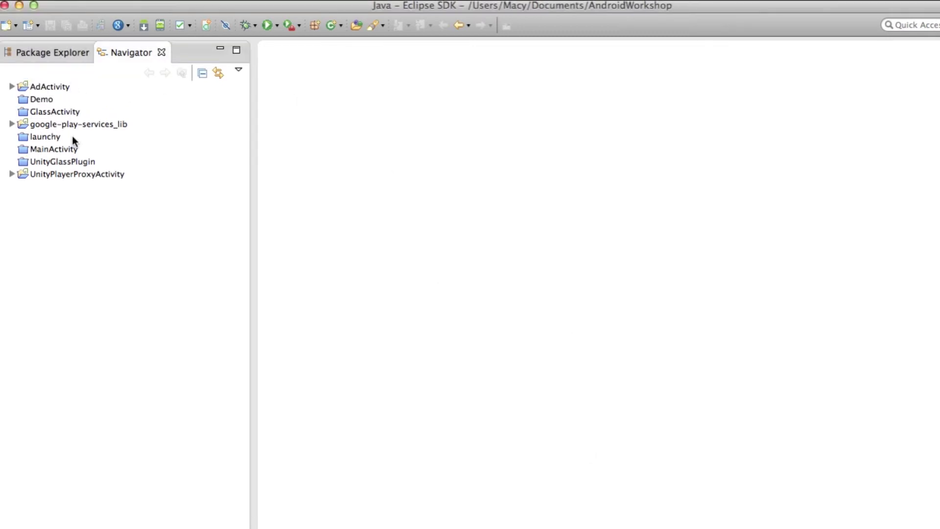
left_click(12, 124)
- Select google-play-services_lib in the Navigator and begin an Import into the workspace
left_click(12, 124)
left_click(60, 124)
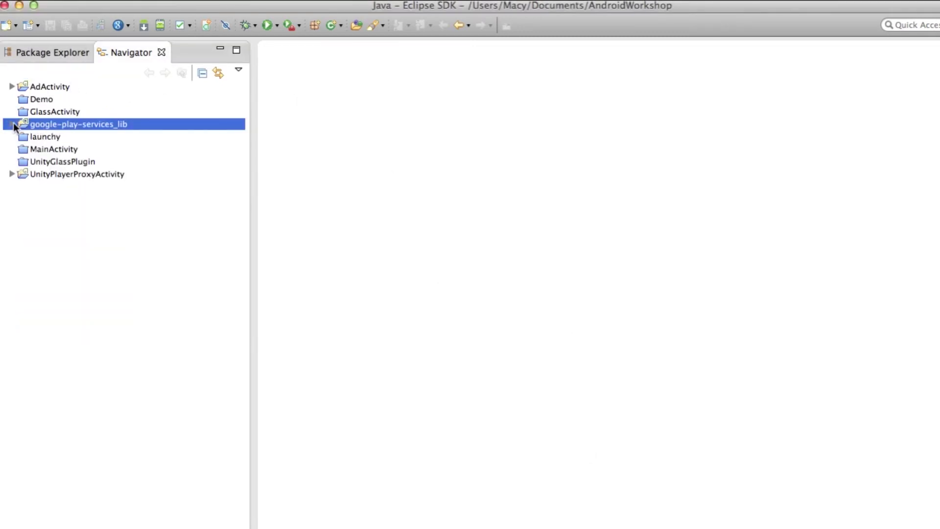
left_click(13, 122)
left_click(13, 122)
right_click(94, 243)
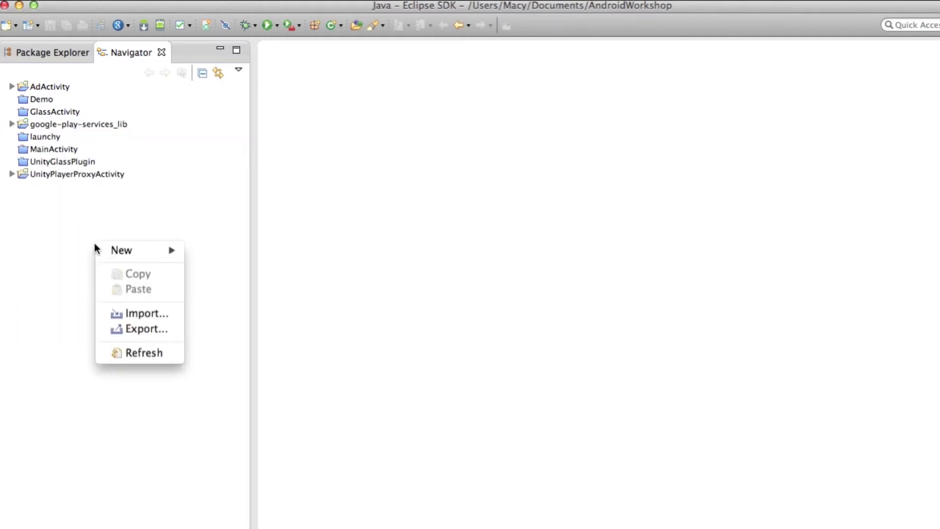
left_click(134, 315)
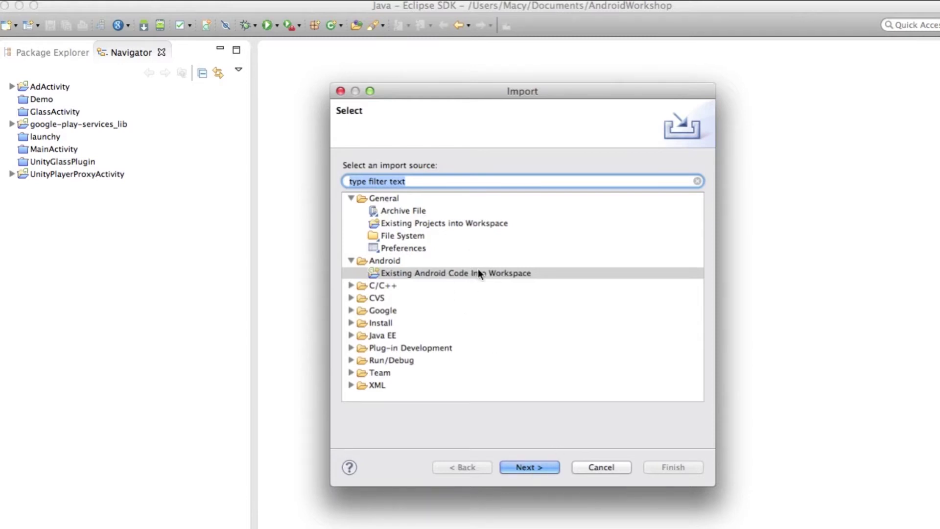
- Choose Existing Android Code and browse into Documents/SDK/android-sdk-macosx
left_click(528, 467)
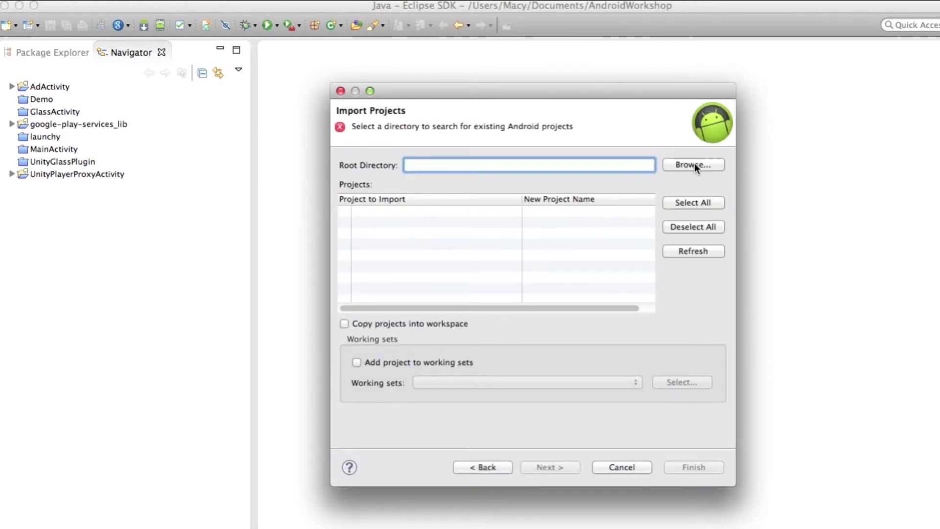
left_click(698, 165)
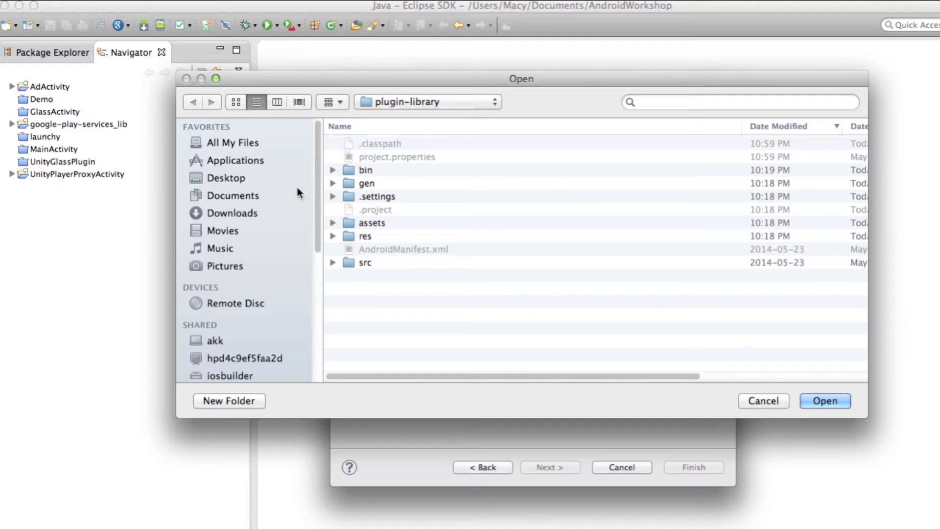
left_click(263, 195)
double_click(428, 232)
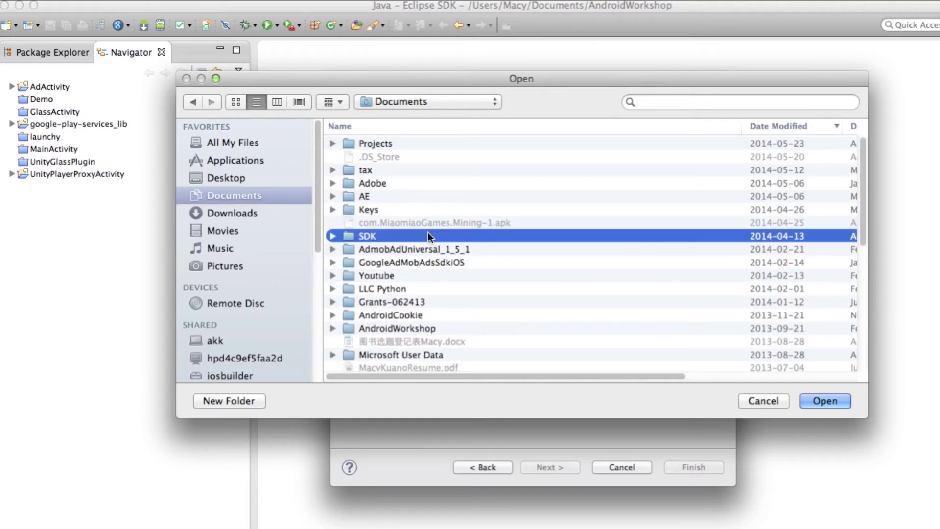
double_click(441, 145)
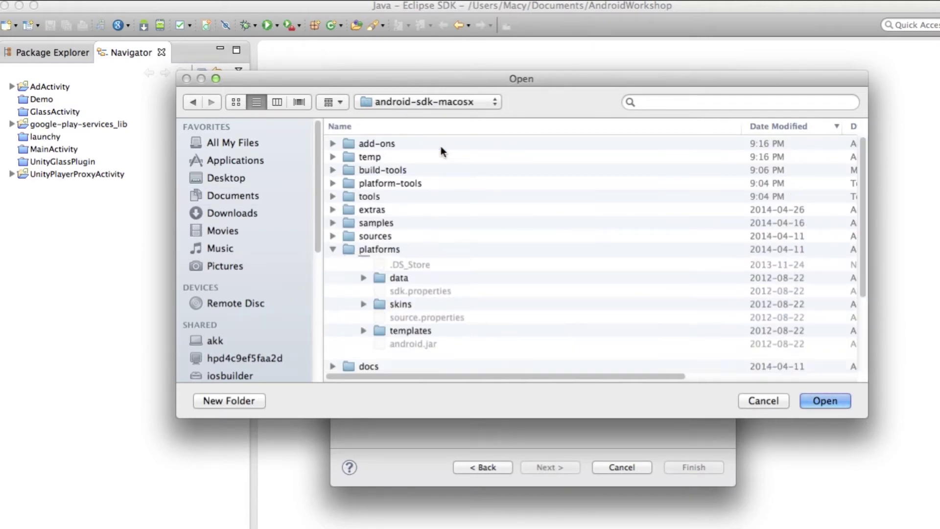
- Open extras/google/google_play_services and set libproject as the import root directory
left_click(333, 249)
left_click(333, 222)
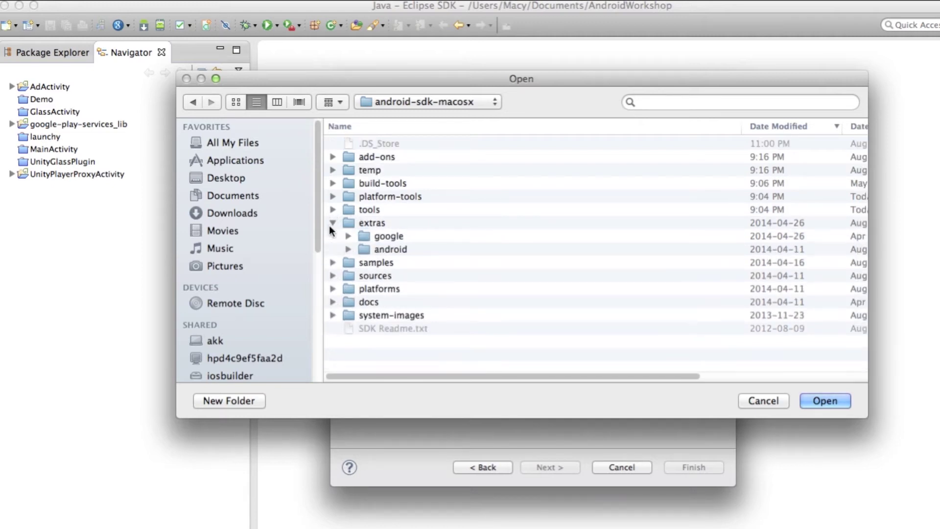
left_click(348, 236)
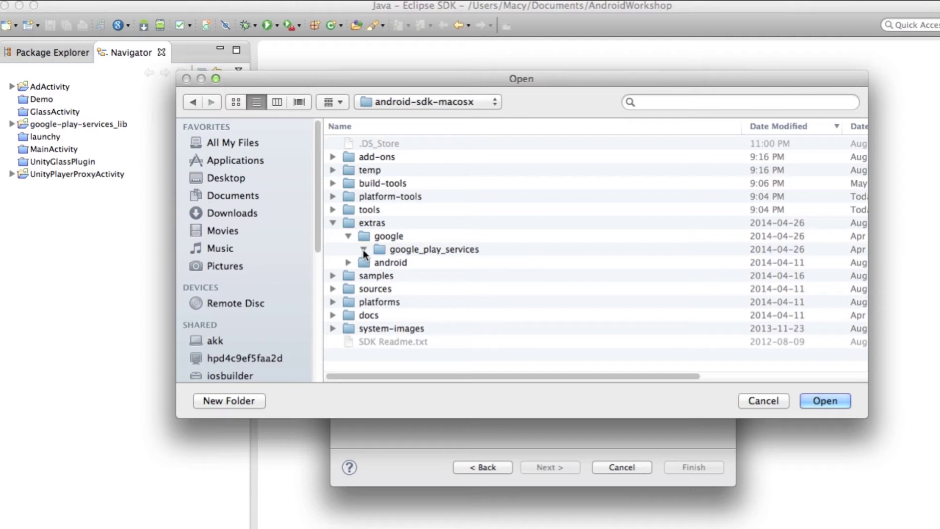
left_click(364, 249)
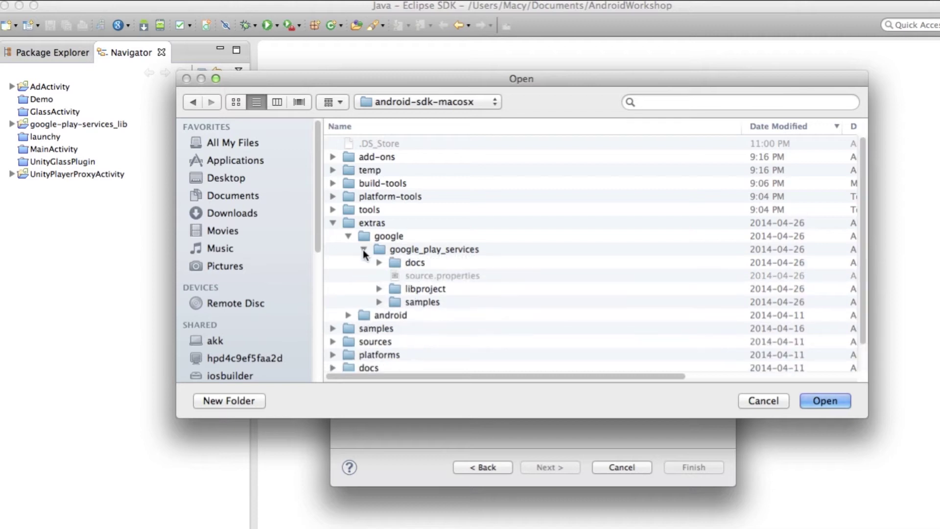
left_click(379, 289)
left_click(429, 262)
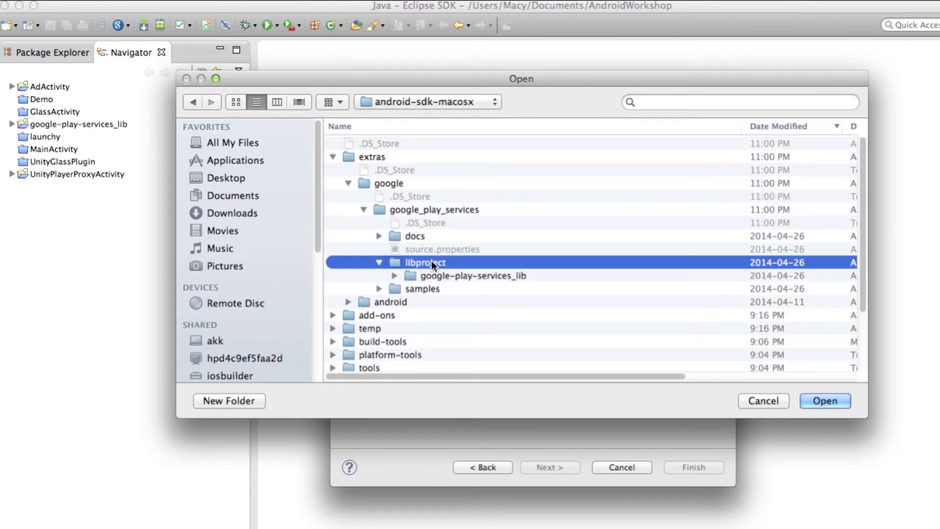
left_click(826, 401)
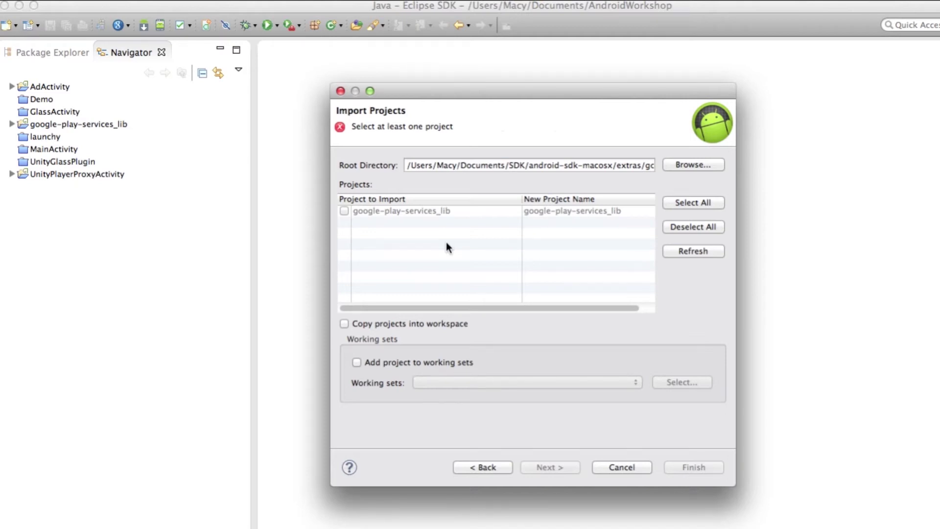
- Cancel the Google Play services import and open AdActivity's project Properties
left_click(342, 92)
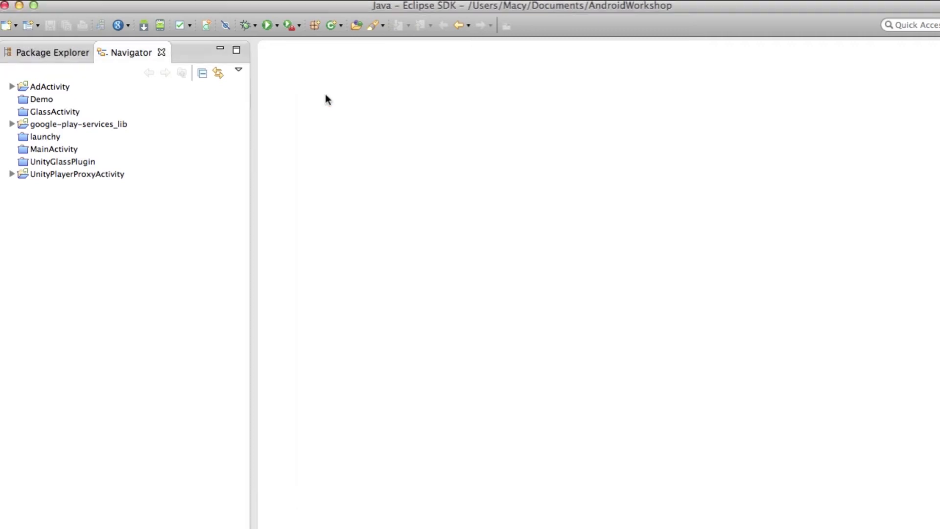
left_click(44, 92)
right_click(44, 93)
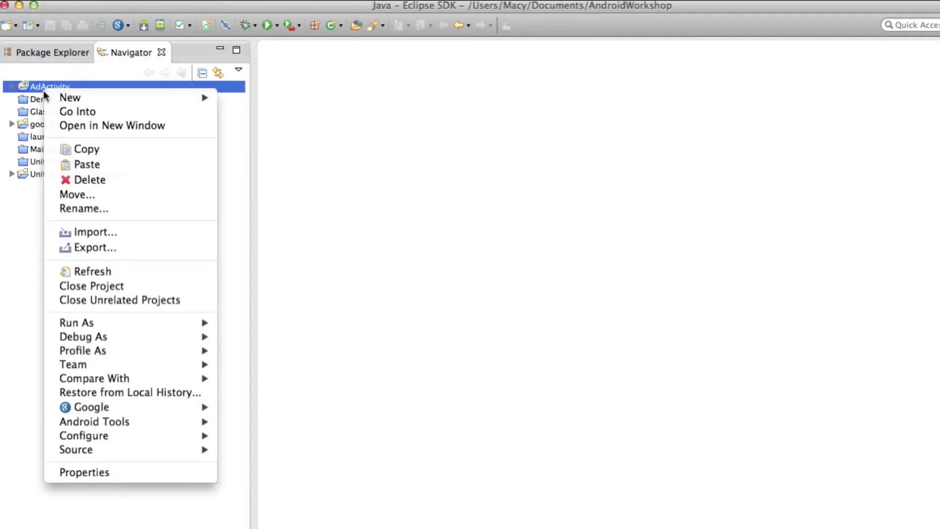
left_click(37, 85)
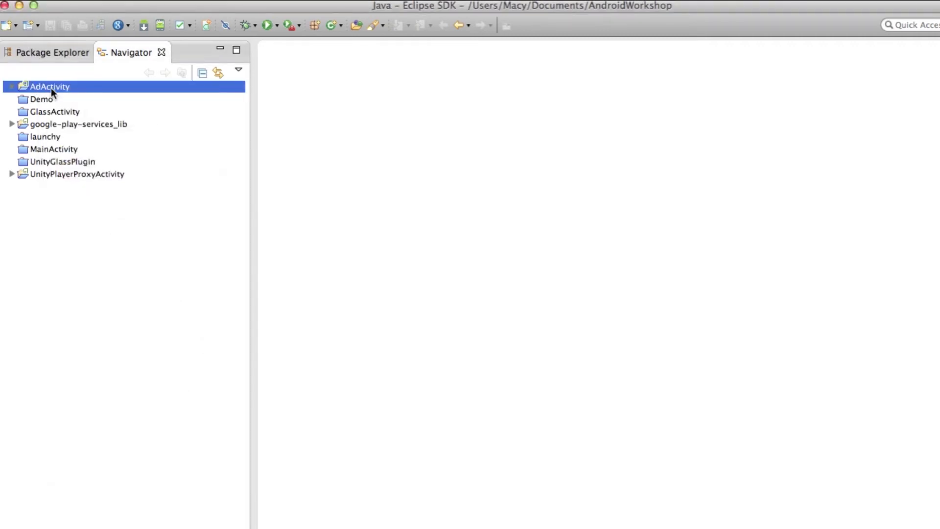
right_click(51, 87)
left_click(101, 470)
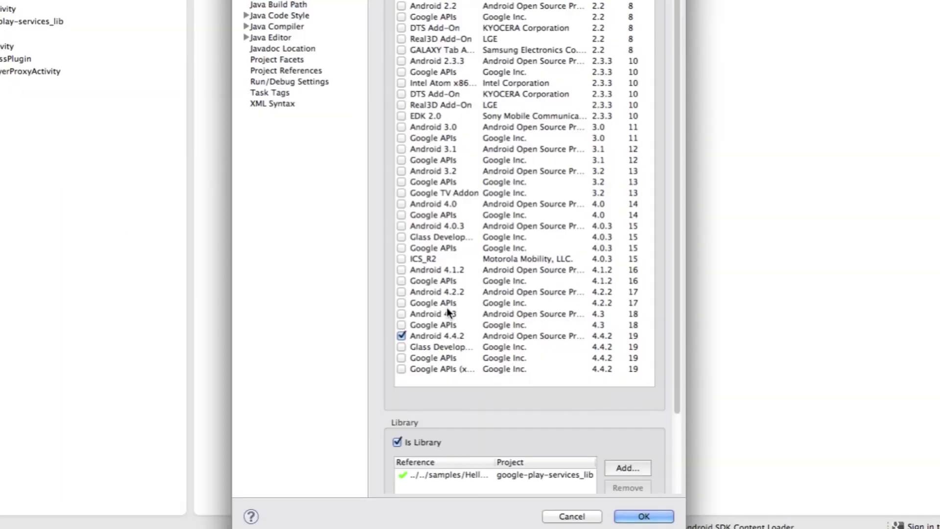
- Keep the google-play-services_lib reference and Is Library checked on the Android page, then save with OK
left_click_drag(679, 247, 678, 389)
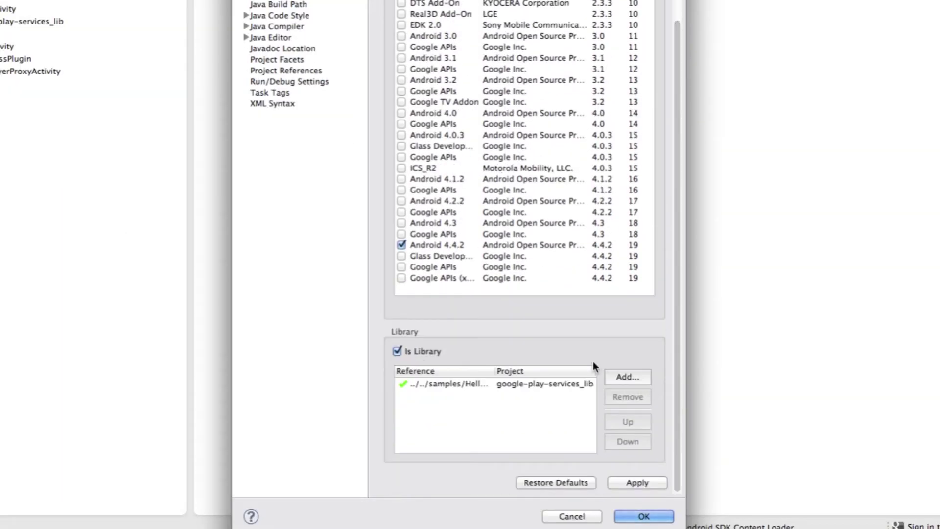
left_click_drag(684, 447, 939, 447)
left_click(643, 386)
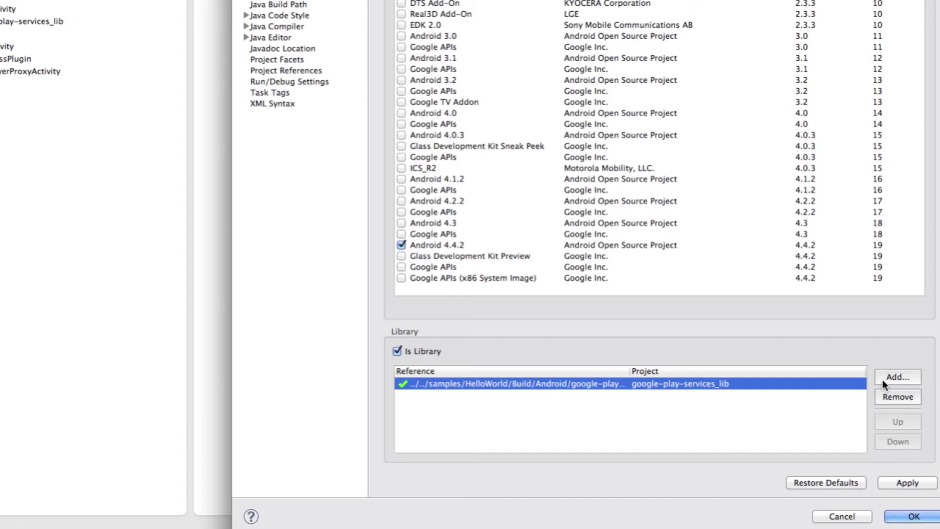
left_click(882, 380)
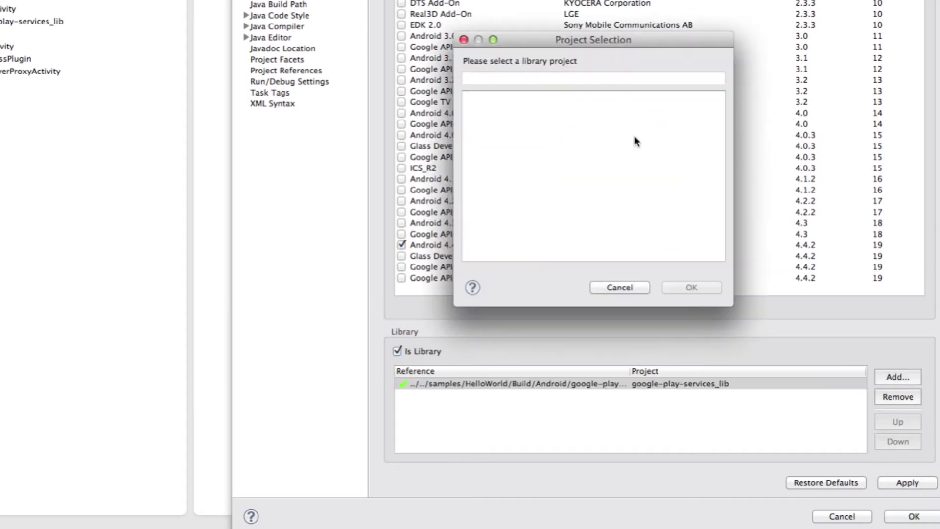
left_click(463, 40)
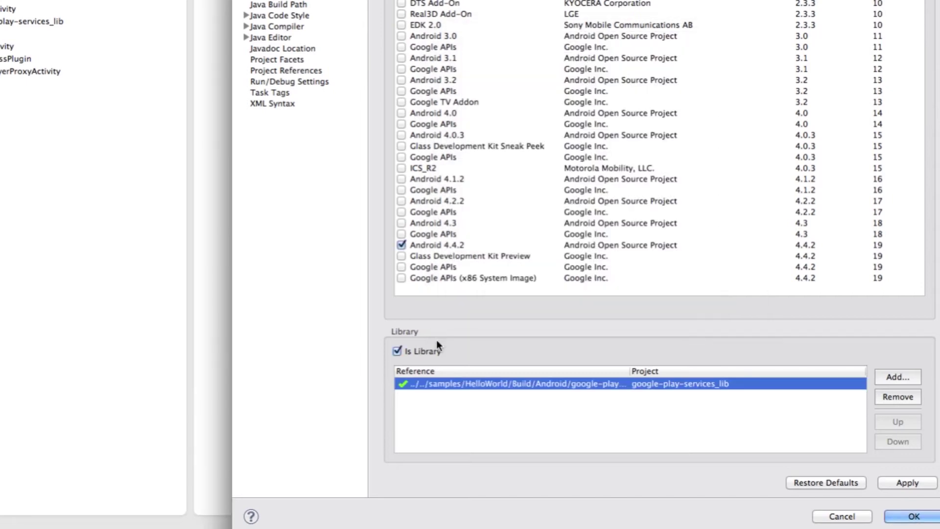
left_click(397, 352)
left_click(397, 351)
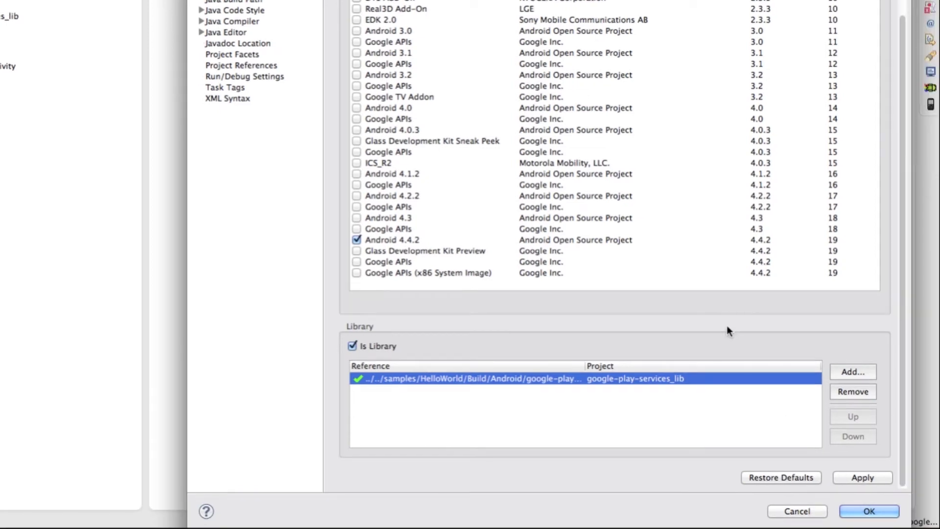
left_click(861, 508)
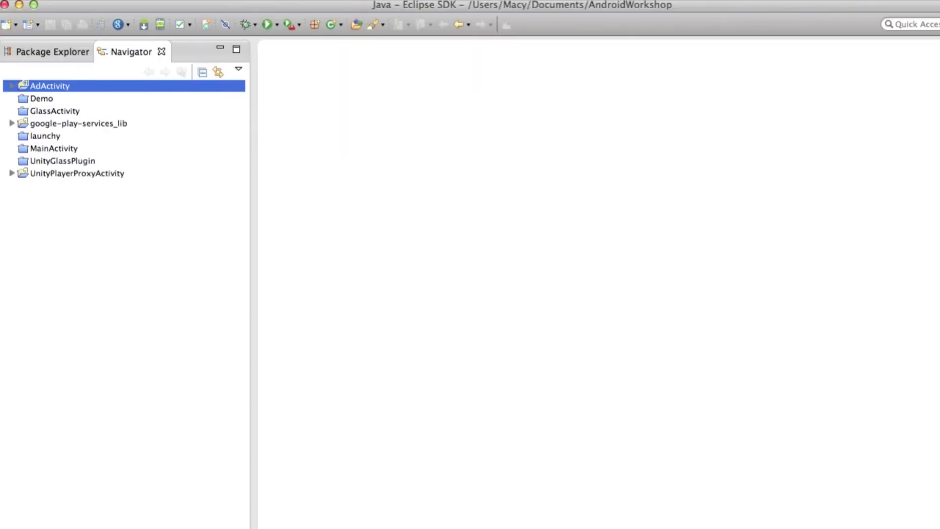
- Close the Project menu without cleaning and expand AdActivity's bin folder in the Navigator
left_click(323, 0)
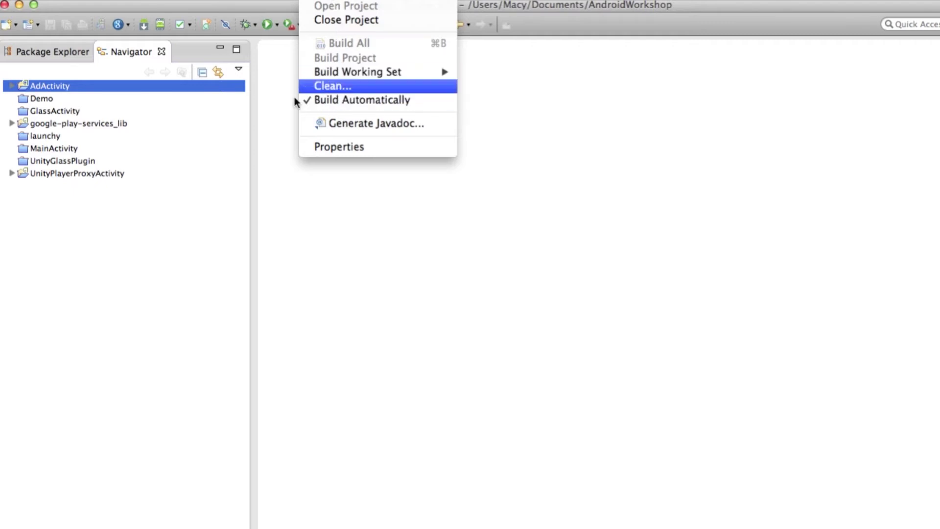
left_click(267, 42)
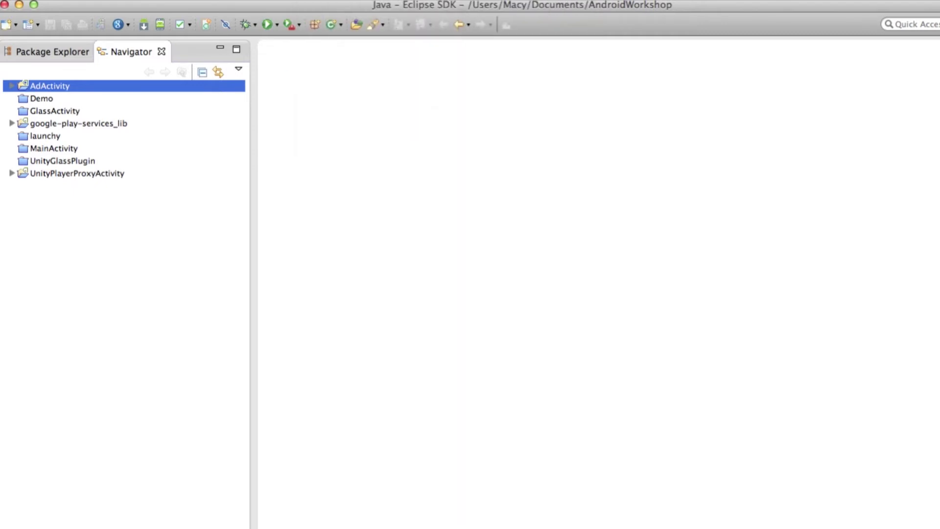
left_click(313, 1)
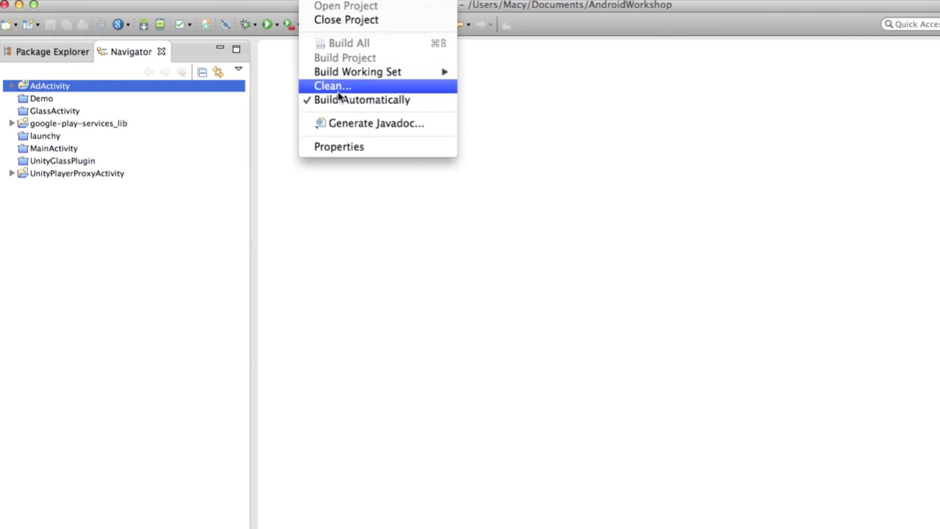
left_click(125, 96)
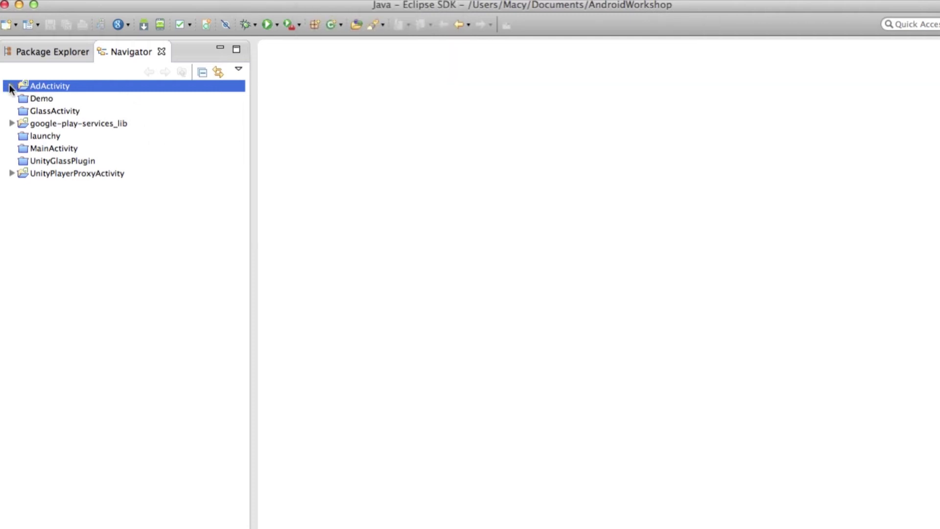
left_click(10, 86)
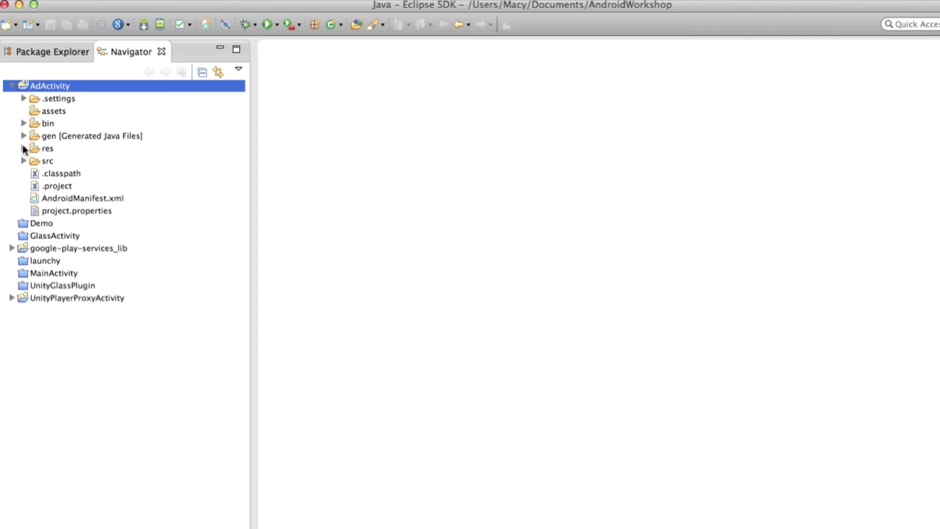
left_click(24, 124)
- Copy adactivity.jar from AdActivity's bin folder
left_click(66, 161)
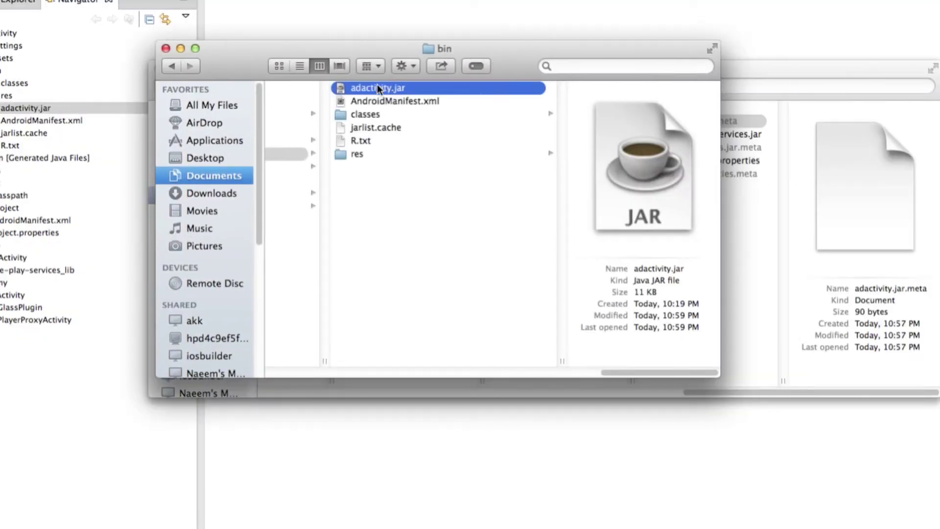
right_click(377, 88)
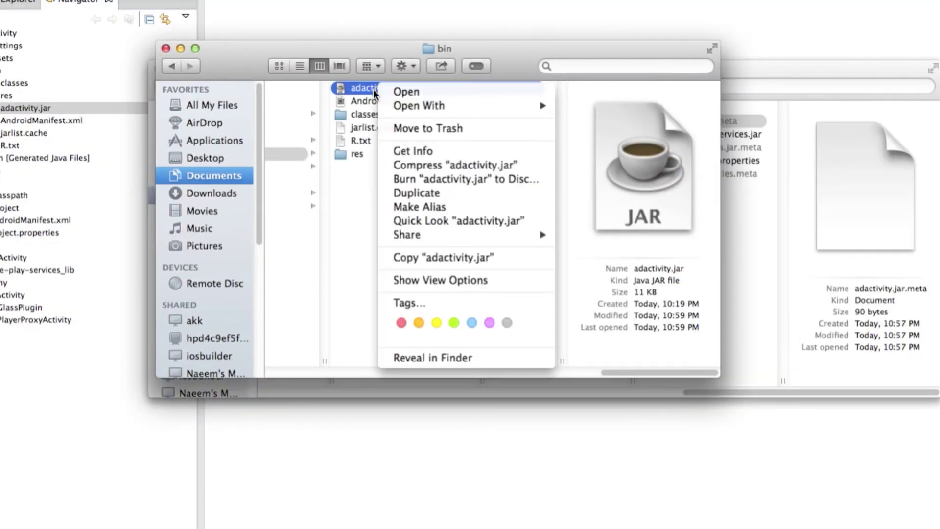
left_click(412, 257)
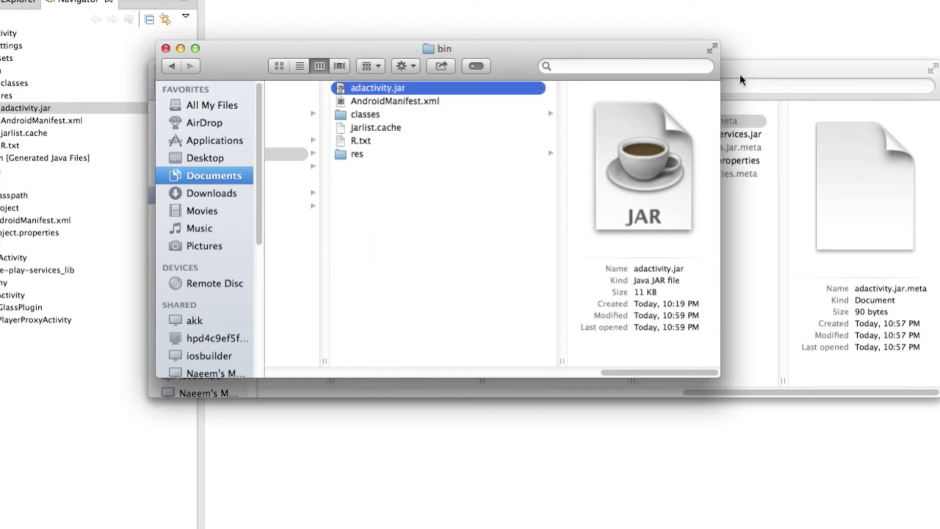
- Navigate Finder to unity/samples/HelloWorld/Assets/Plugins/Android/google-play-services_lib
left_click(755, 68)
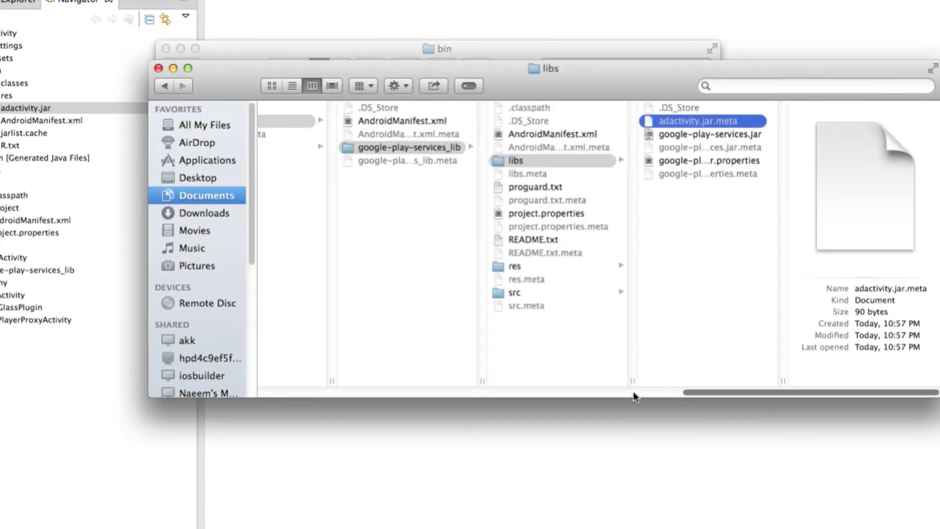
left_click_drag(633, 392, 510, 387)
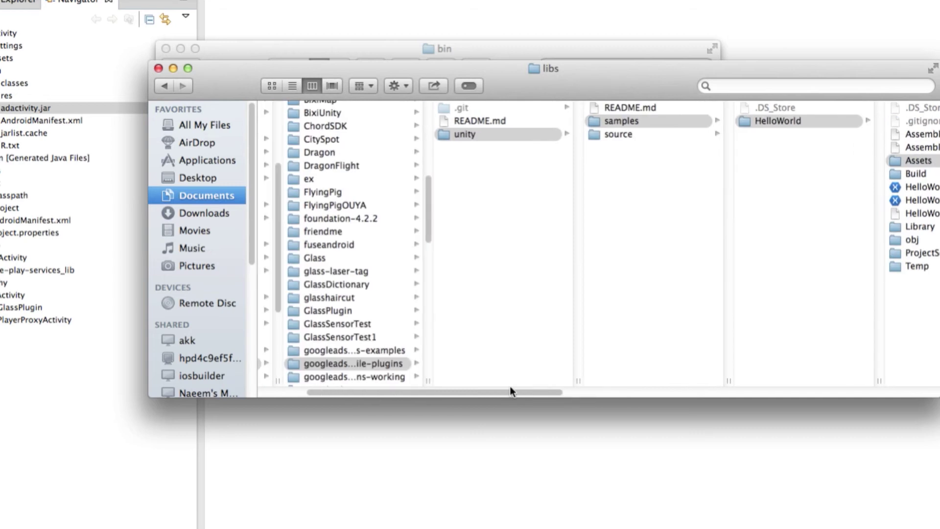
left_click(540, 135)
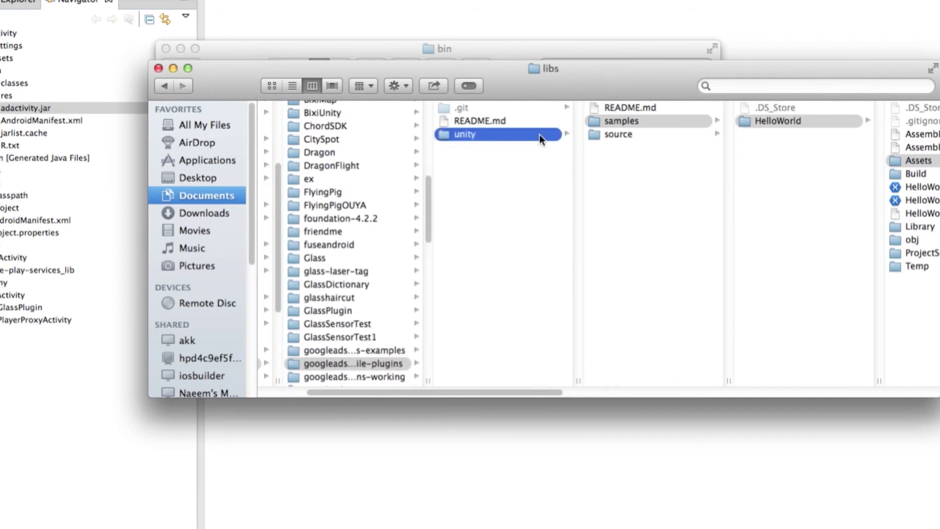
left_click(616, 120)
left_click(760, 123)
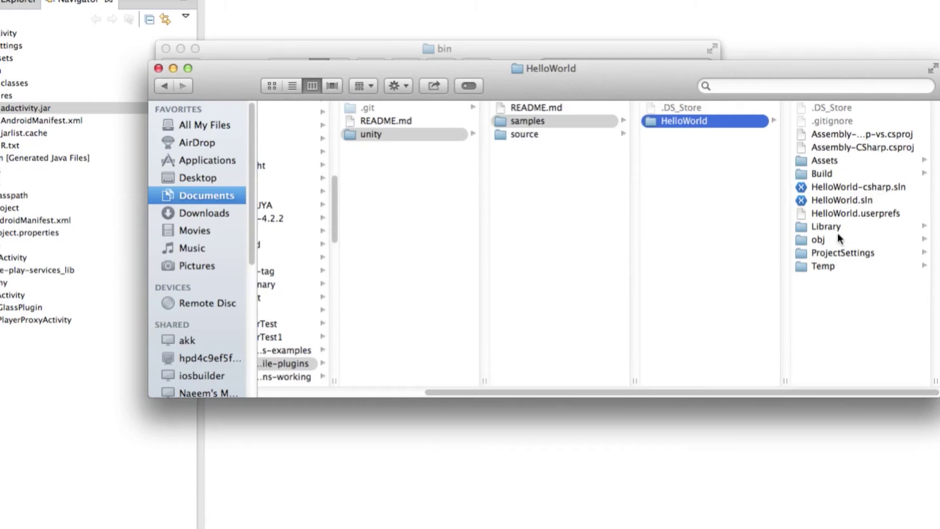
left_click_drag(771, 63, 668, 52)
left_click(733, 148)
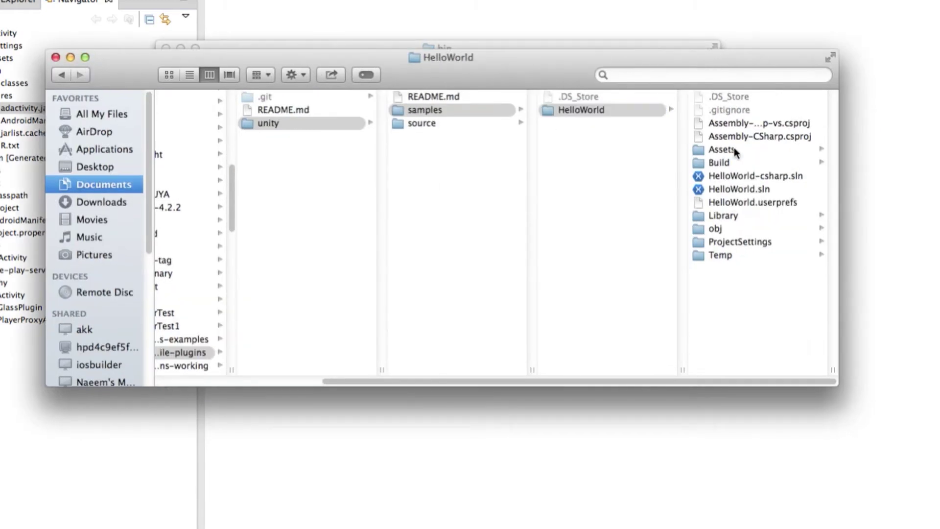
left_click(726, 186)
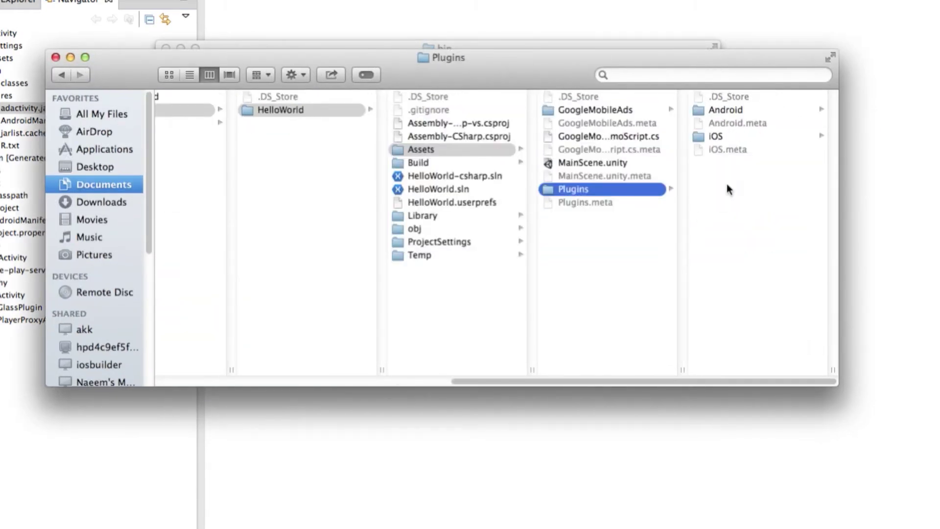
left_click(743, 109)
left_click(717, 138)
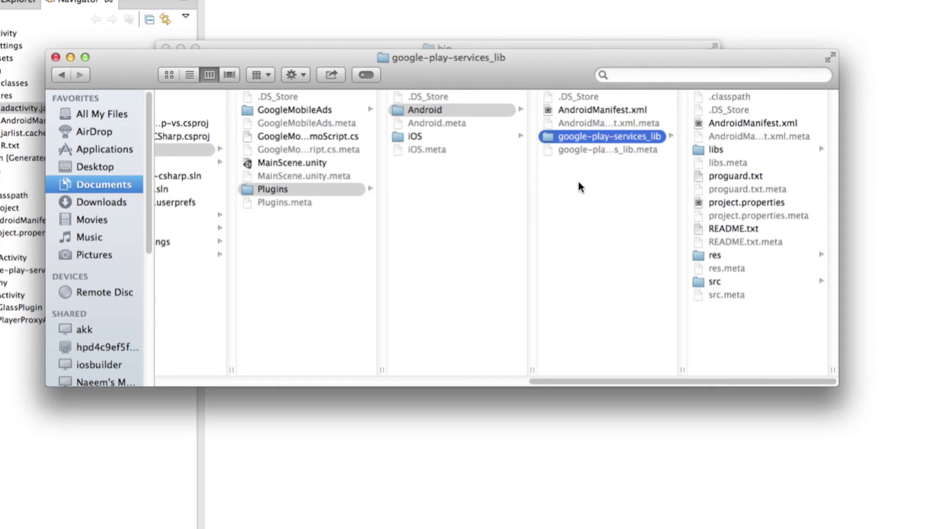
- Paste adactivity.jar into the libs folder and check the jar and its .meta file
left_click(730, 150)
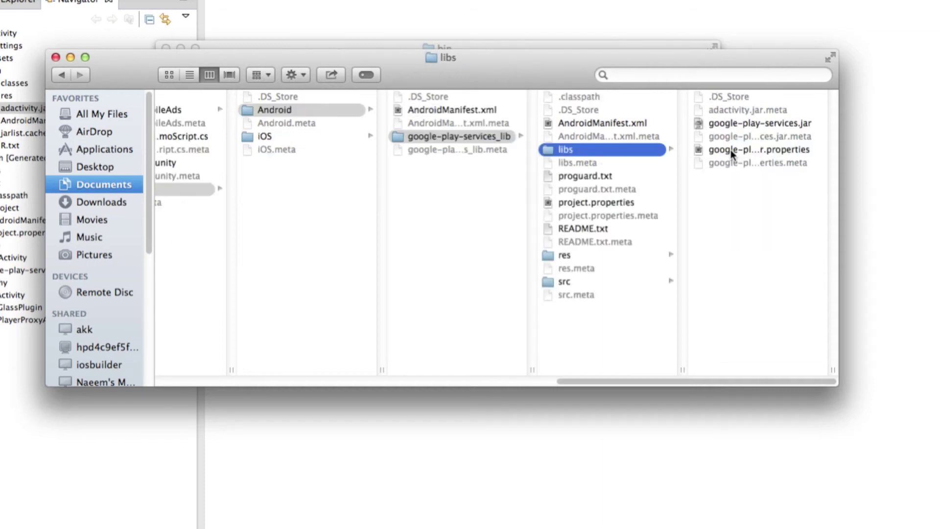
right_click(749, 196)
left_click(780, 250)
left_click(737, 122)
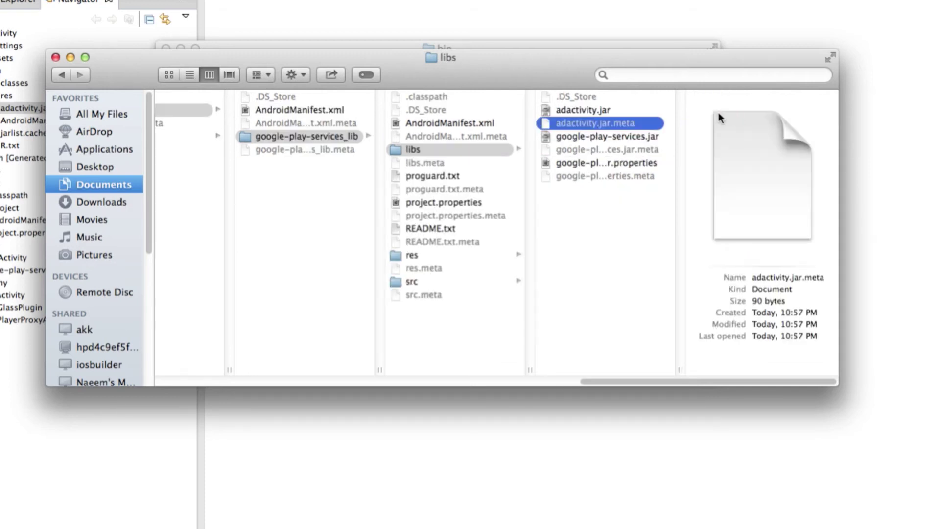
left_click(600, 111)
- In Unity, inspect the adactivity and google-play-services assets in libs, then select MainScene
left_click(509, 526)
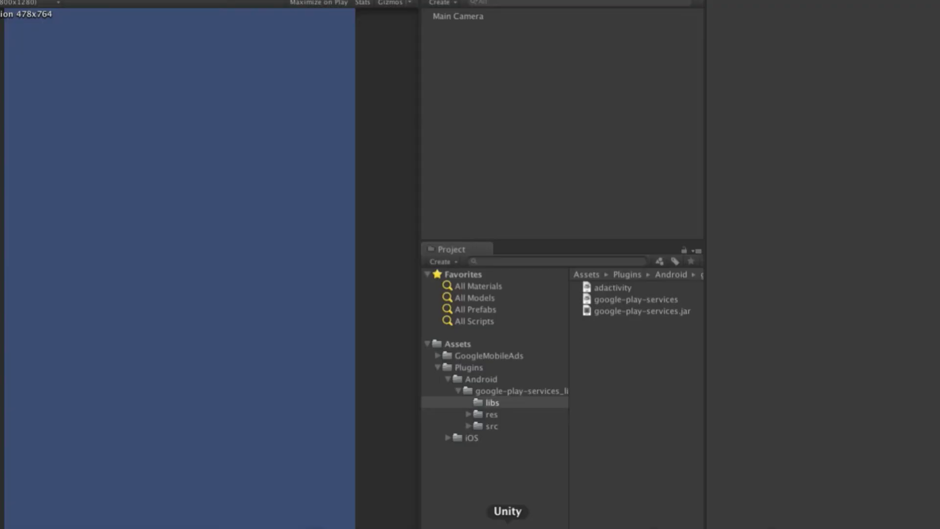
left_click(621, 286)
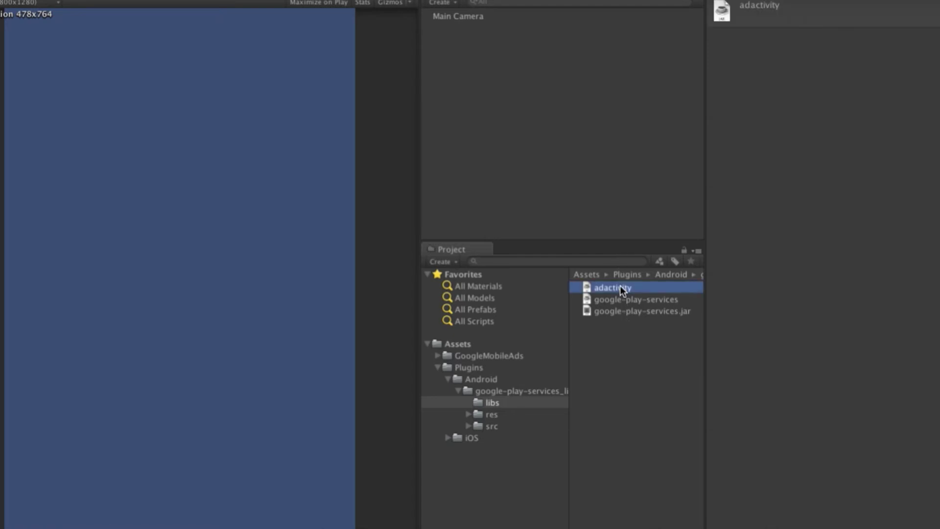
left_click(618, 296)
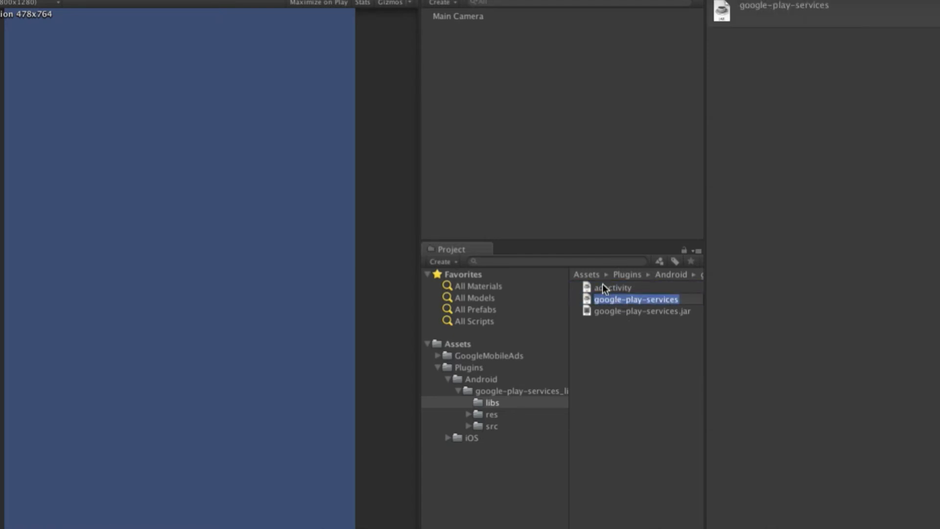
left_click(602, 286)
left_click(613, 362)
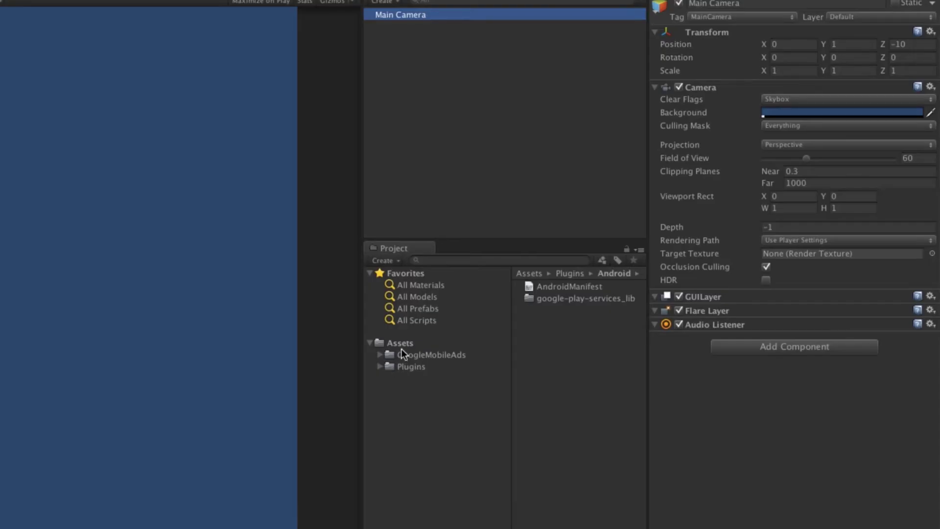
left_click(402, 343)
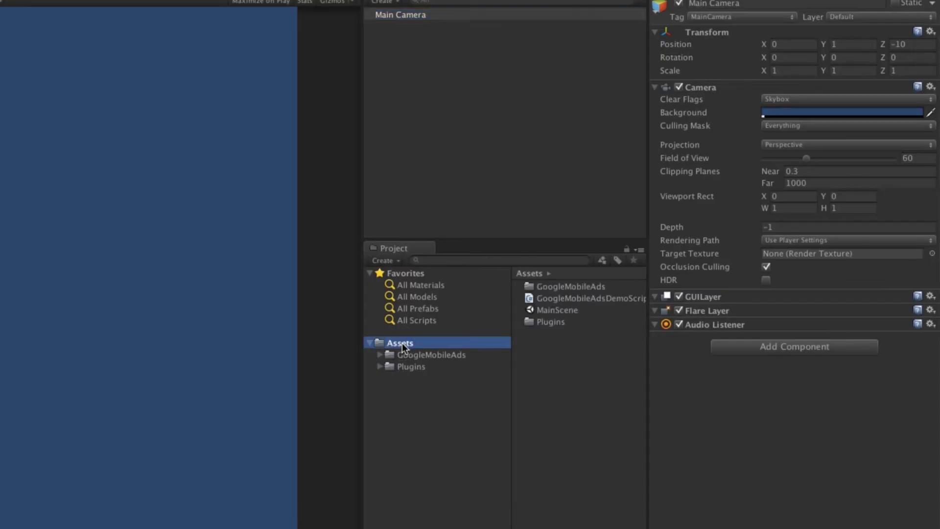
left_click(569, 309)
- Confirm Main Camera's demo component uses GoogleMobileAdsDemoScript and open its gear options
left_click(418, 17)
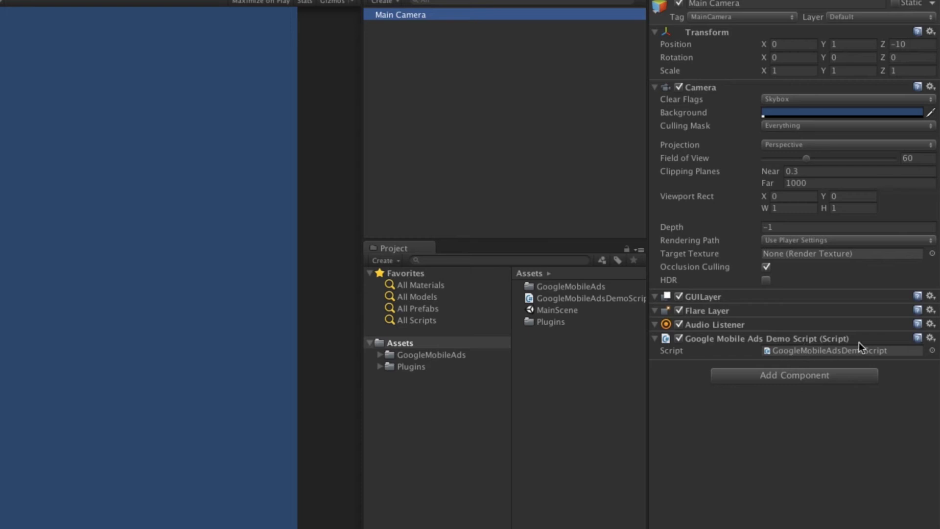
left_click(932, 351)
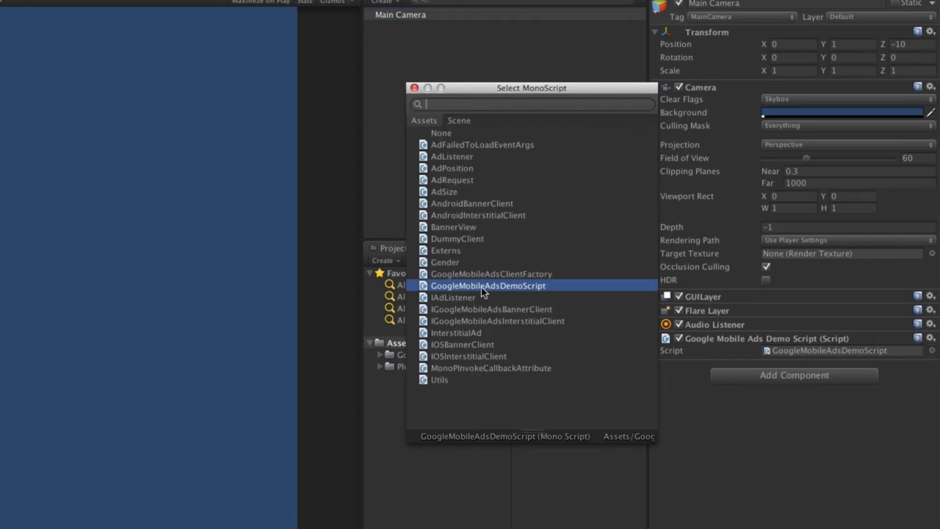
double_click(465, 285)
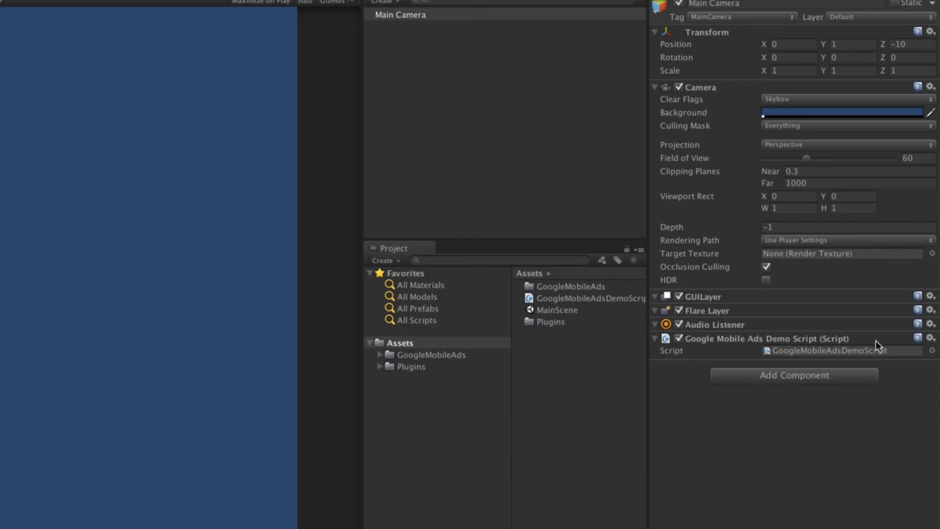
left_click(931, 339)
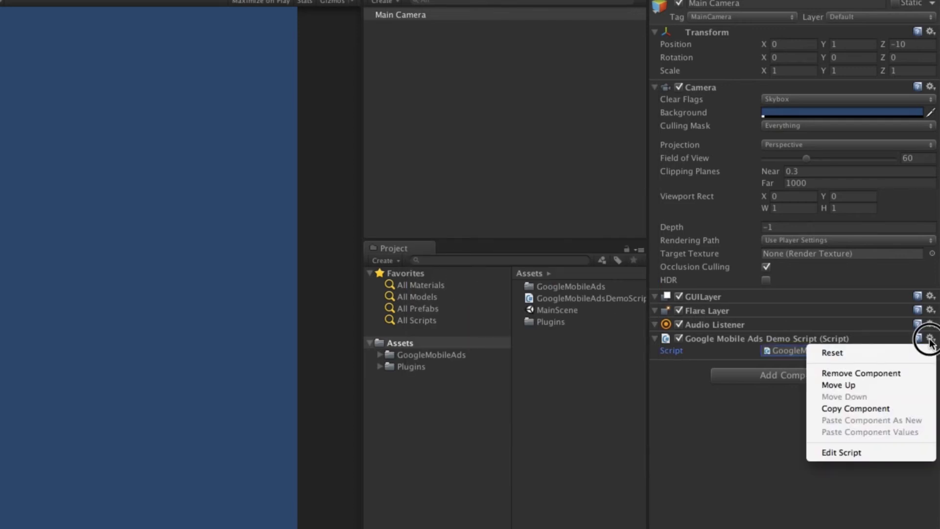
- Edit GoogleMobileAdsDemoScript in MonoDevelop, scroll to RequestInterstitial's ad unit IDs, then return to Chrome
left_click(841, 452)
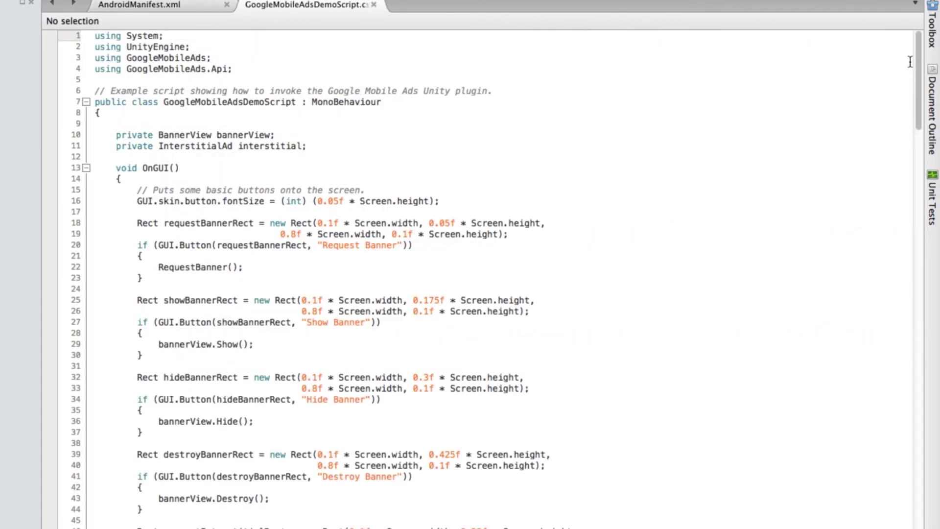
left_click_drag(917, 48, 853, 224)
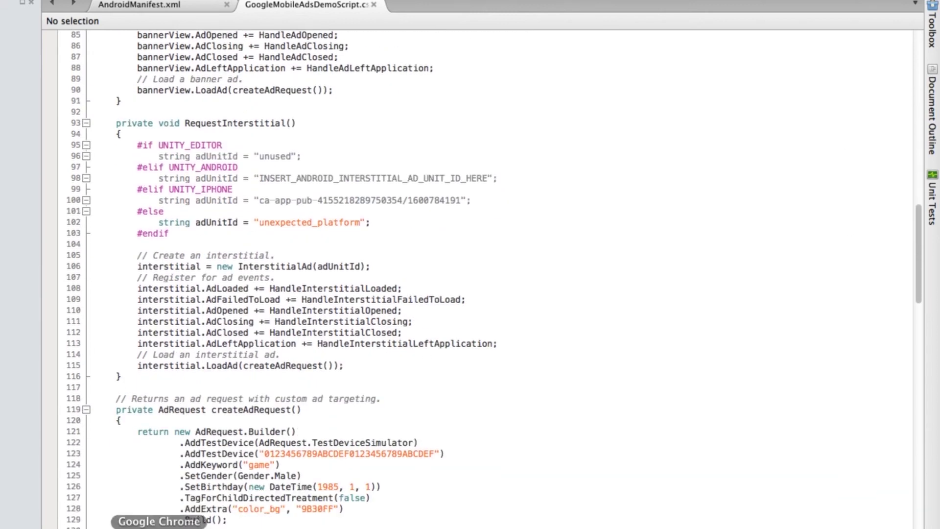
left_click(159, 526)
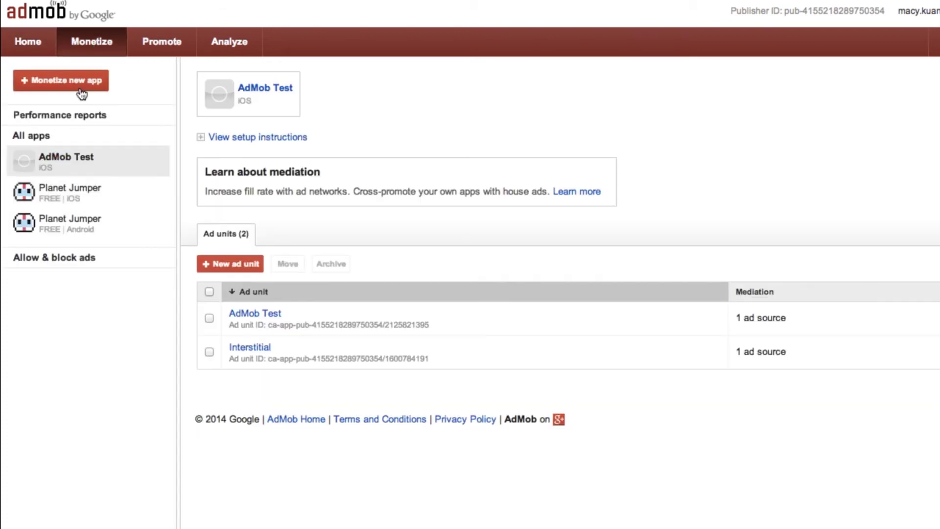
- Choose Monetize new app on AdMob's Monetize page
left_click(74, 81)
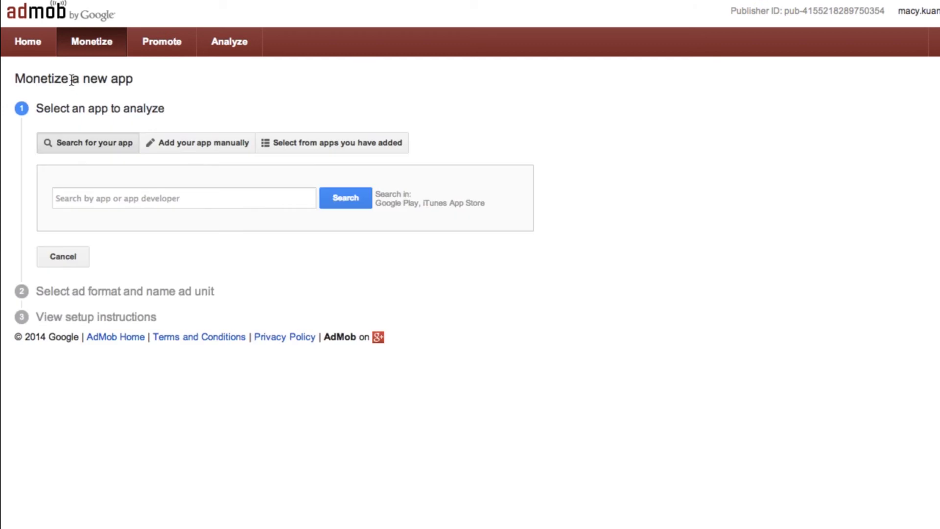
- Manually add an Android app named 'Android AdMob Test' to AdMob
left_click(214, 149)
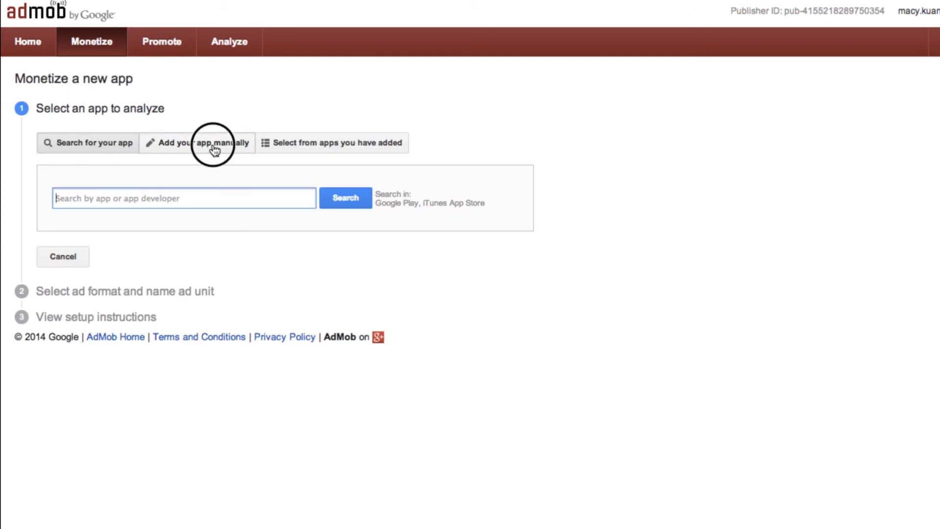
left_click(96, 153)
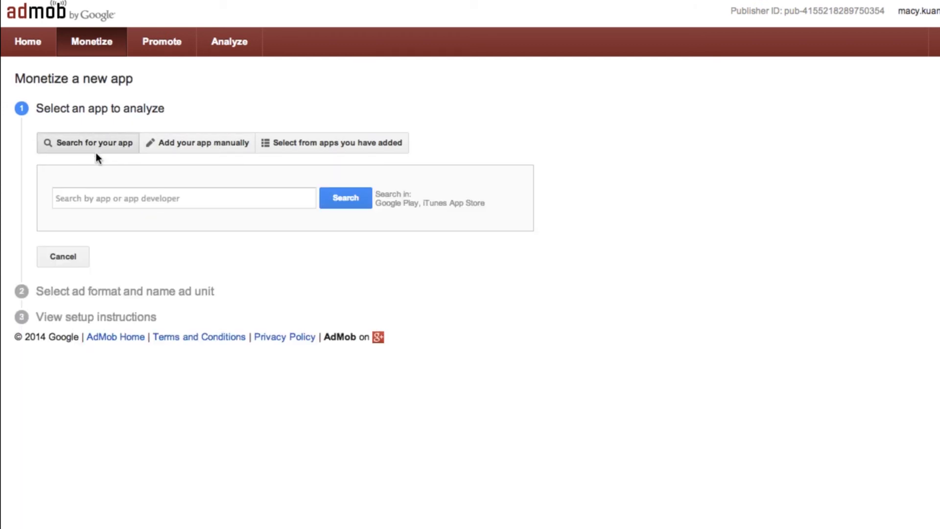
left_click(186, 144)
left_click(171, 197)
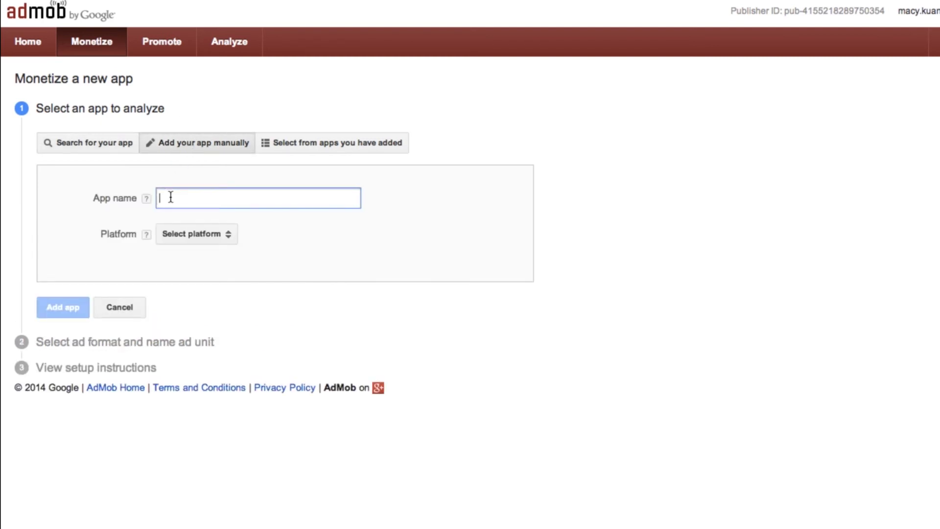
type("Android AdMob Test")
left_click(176, 233)
left_click(185, 264)
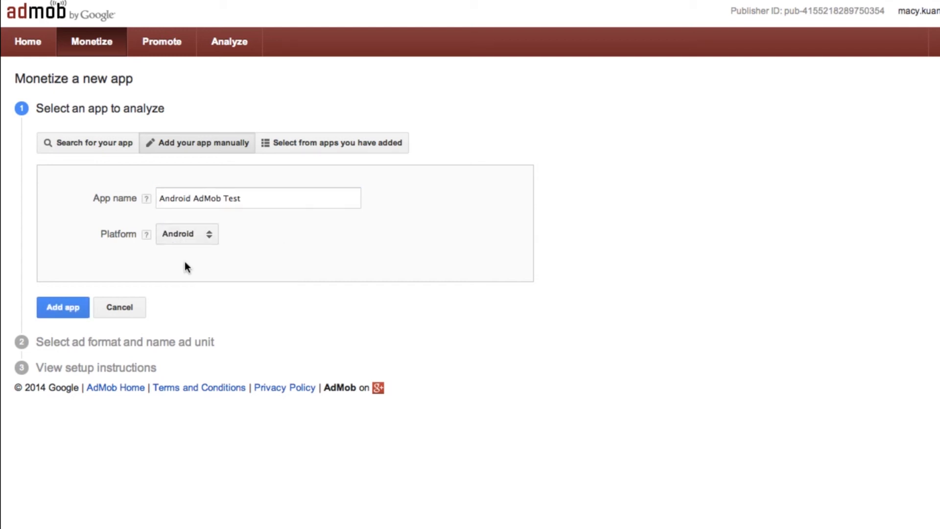
left_click(69, 307)
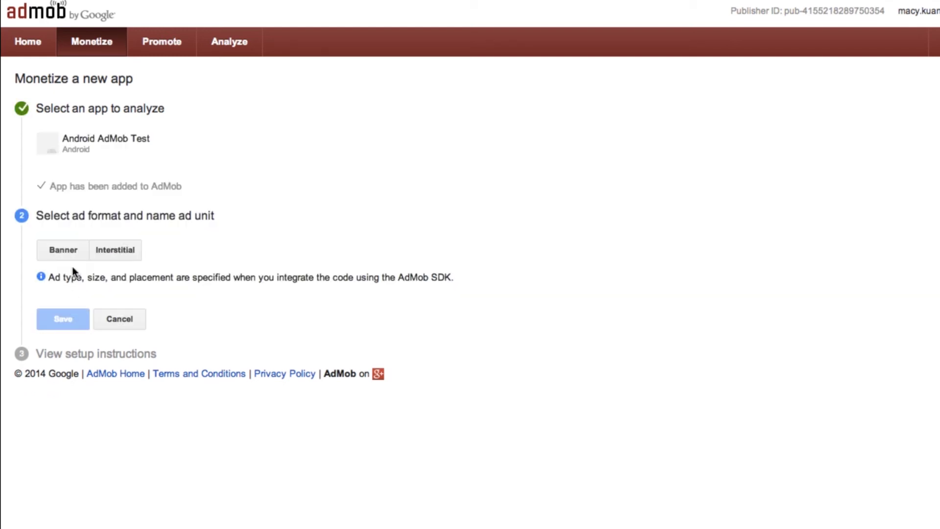
- Create and save a banner ad unit named 'Banner'
left_click(66, 253)
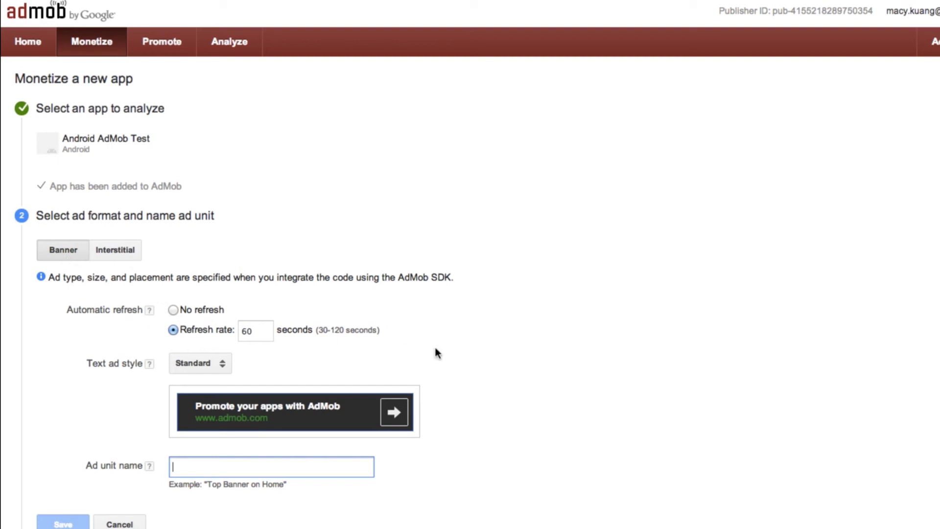
type("Banner")
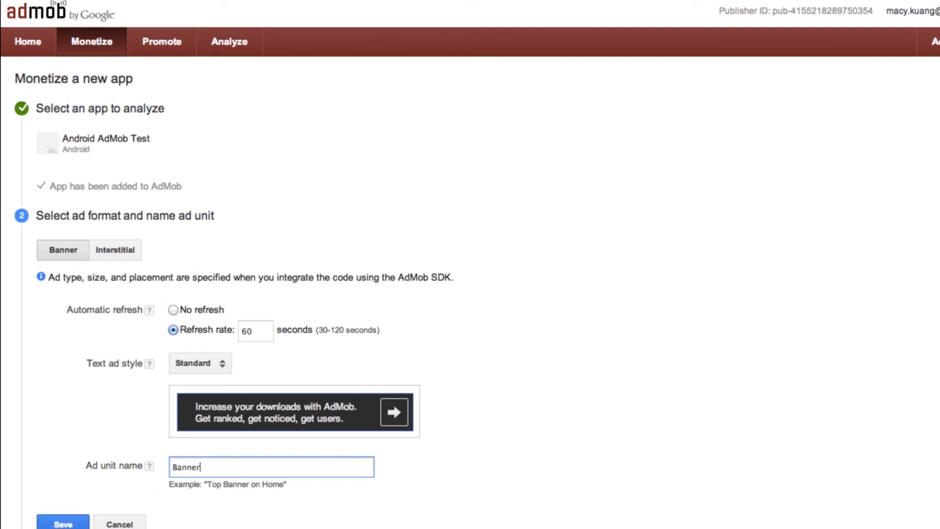
left_click(86, 518)
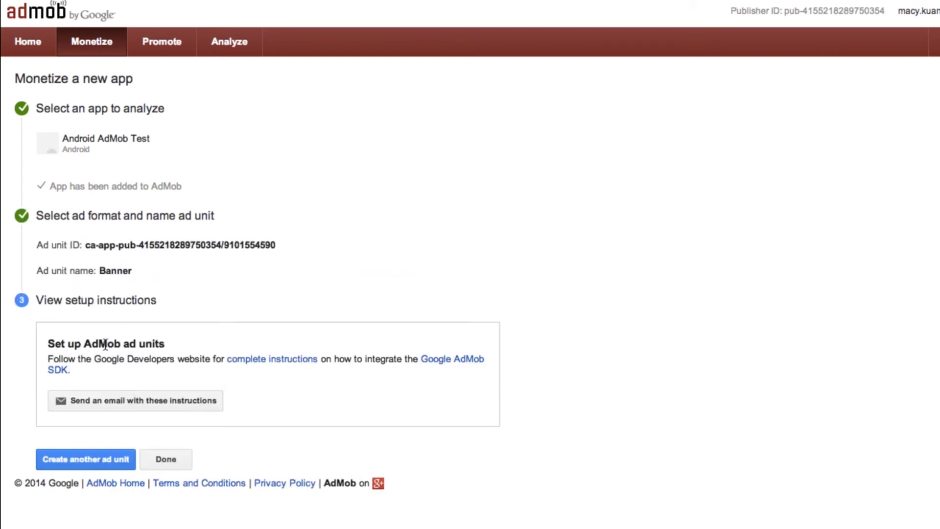
- Add an interstitial ad unit named 'FullScreen' with a 7-second timeout and finish
left_click(83, 459)
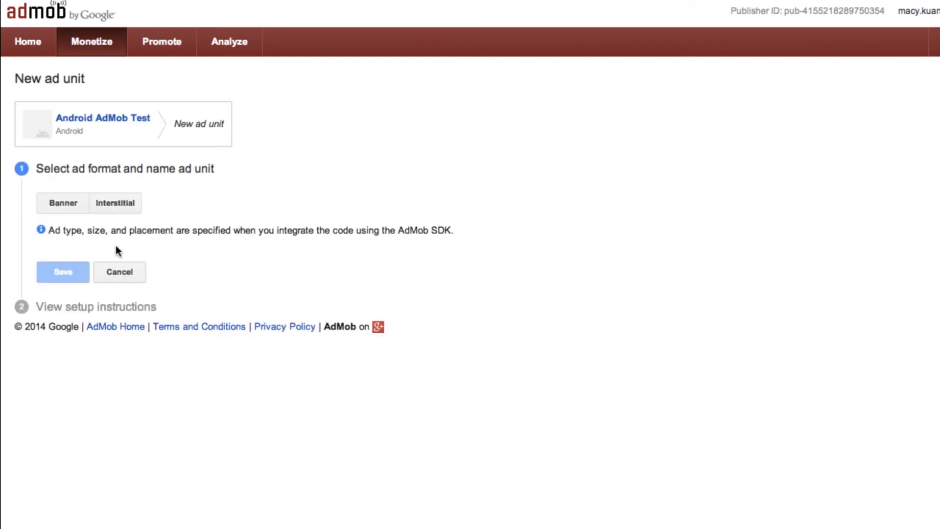
left_click(124, 210)
type("FullS")
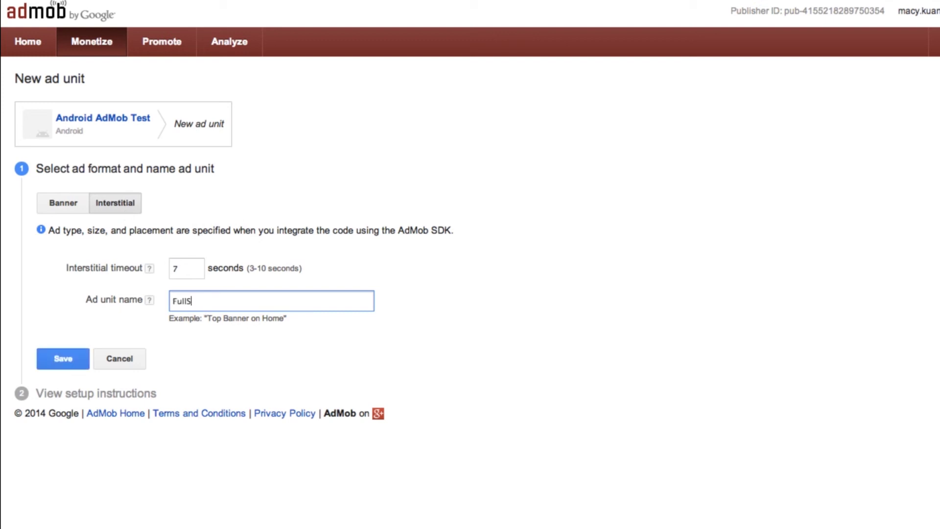
key("BackSpace")
key("BackSpace")
key("BackSpace")
key("BackSpace")
key("BackSpace")
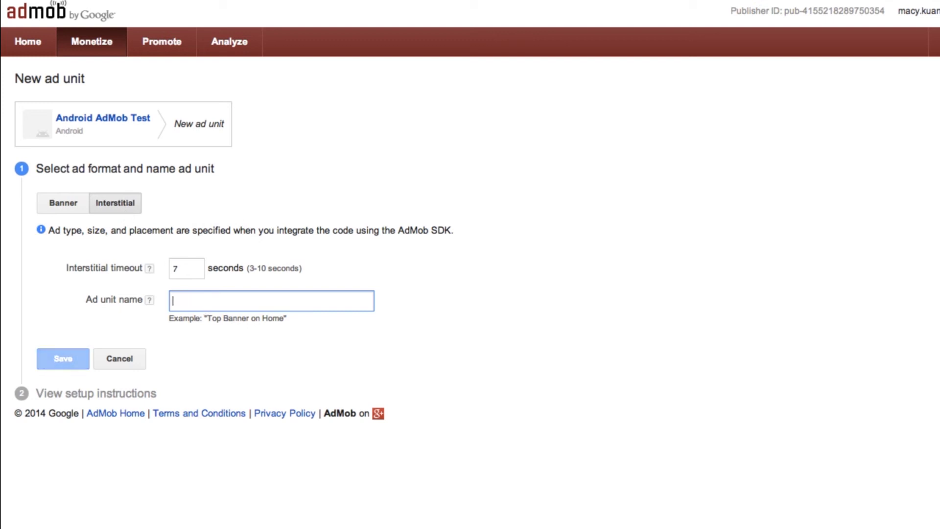
type("FullScreen")
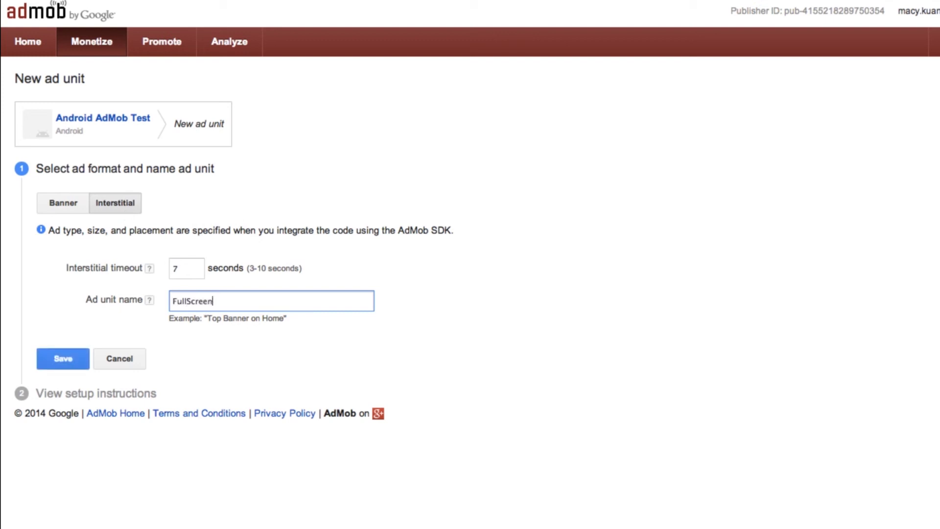
left_click(71, 360)
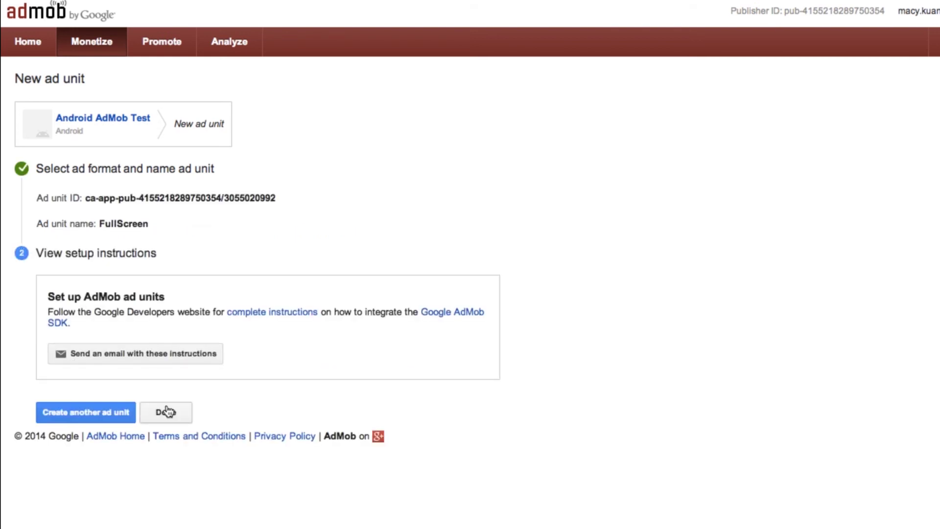
left_click(166, 412)
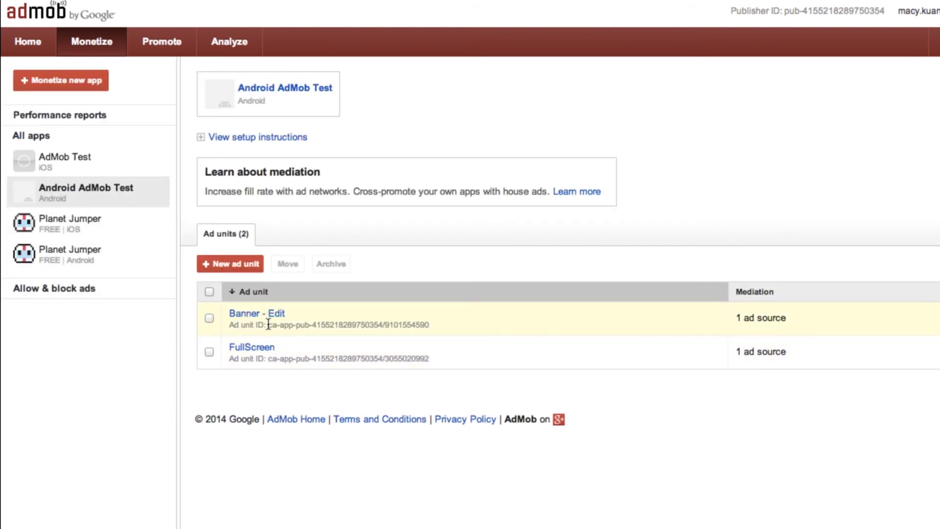
- Copy the Banner ad unit ID and show all open windows in Mission Control
left_click_drag(269, 325, 443, 328)
key("super+c")
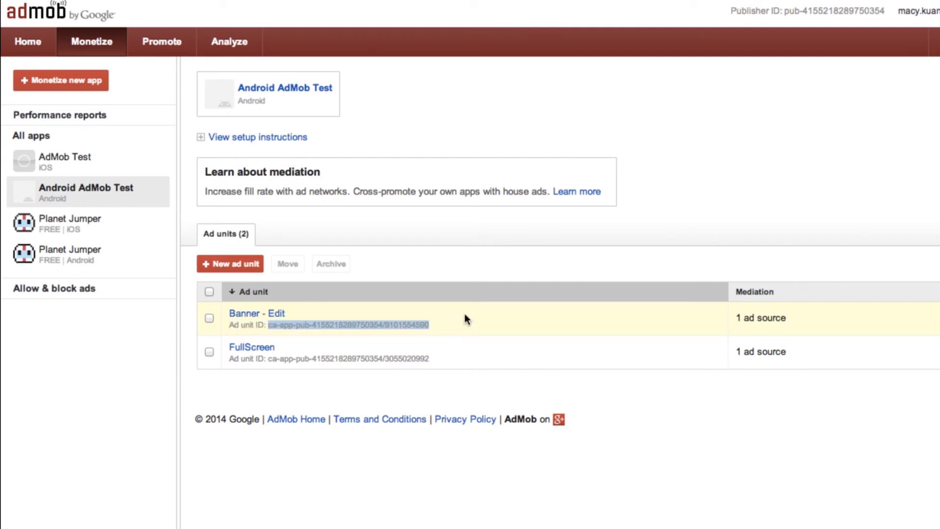
key("ctrl+Up")
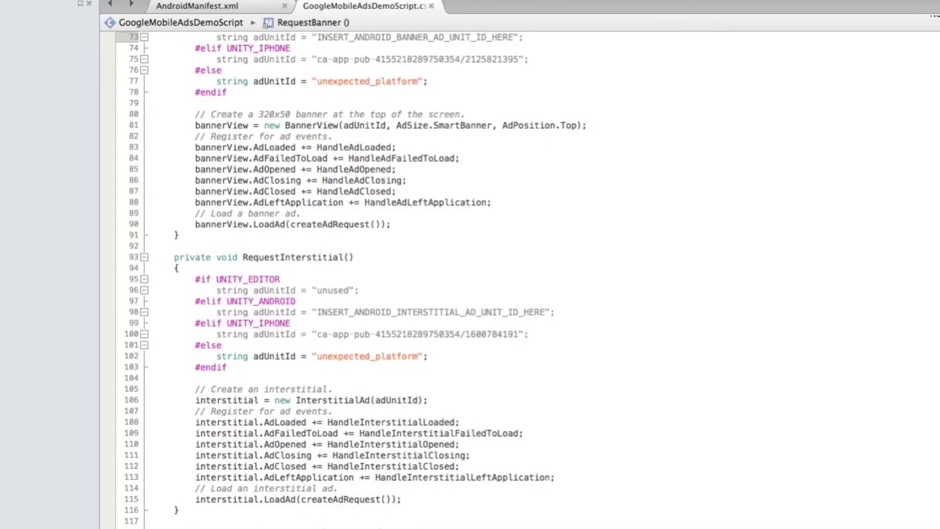
- Replace the Android banner placeholder on line 73 with the Banner ad unit ID and re-indent the line
scroll(519, 279, "up", 3)
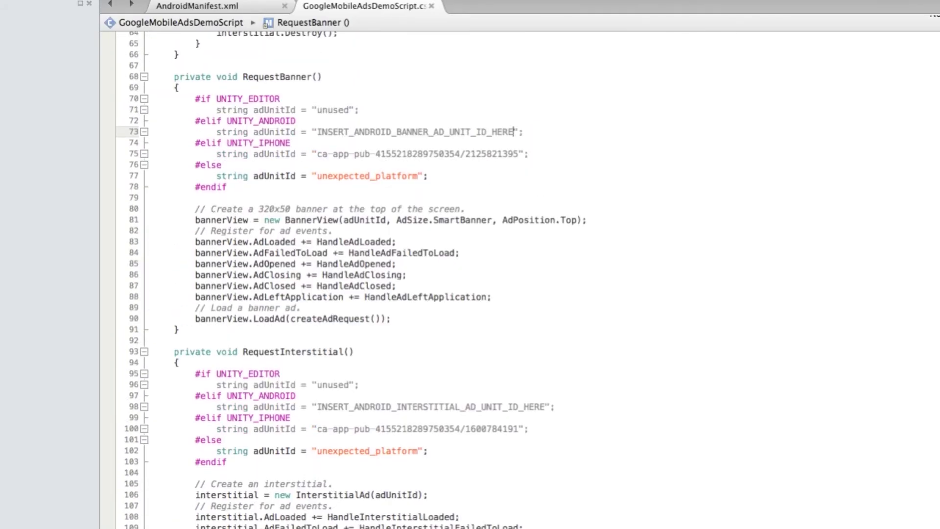
scroll(519, 279, "up", 1)
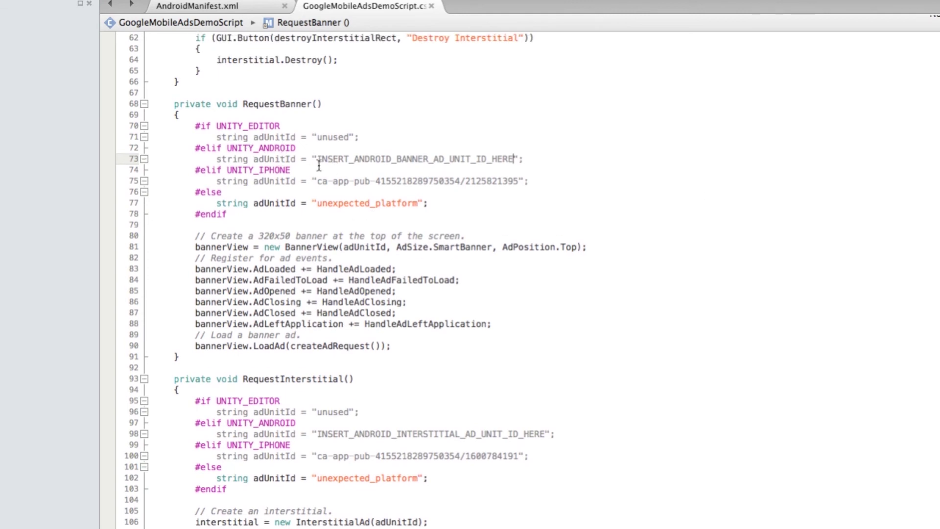
left_click_drag(318, 160, 512, 158)
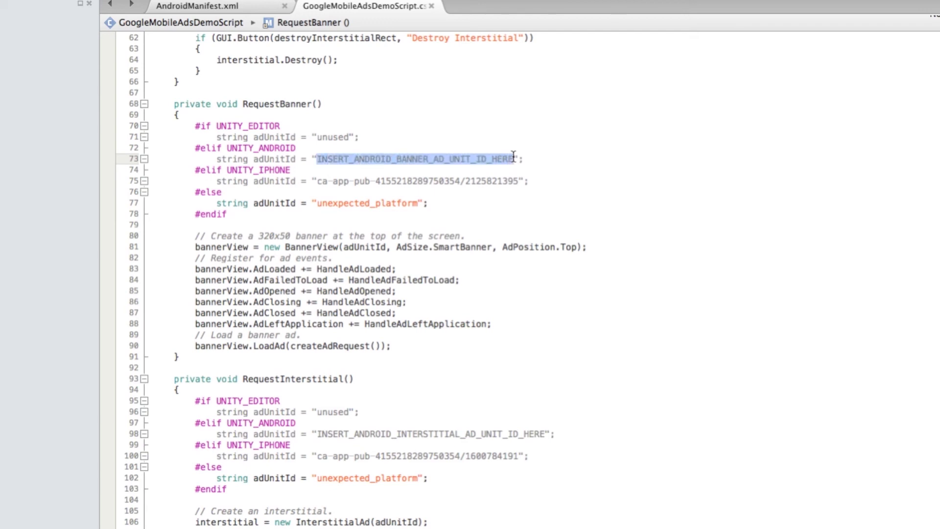
key("super+v")
left_click(195, 159)
key("Tab")
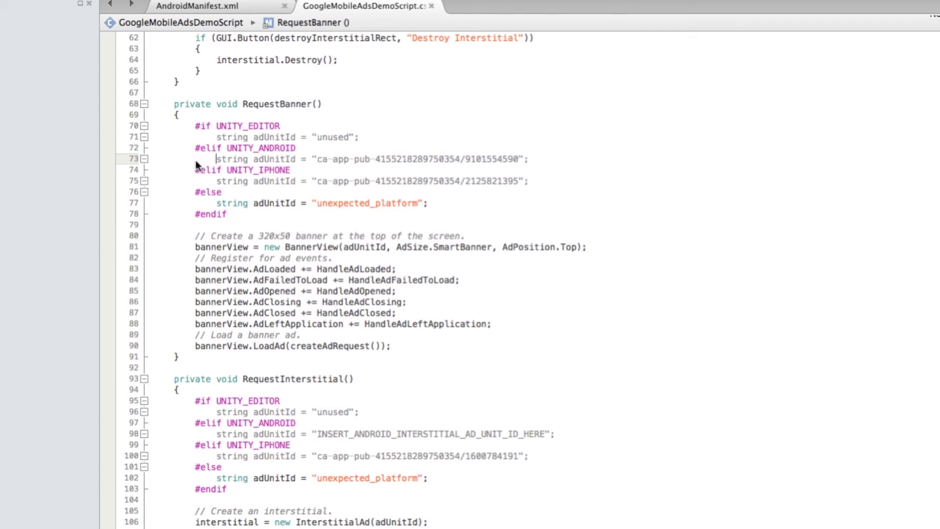
- Put the FullScreen ad unit ID in place of line 98's interstitial placeholder and save the script
left_click(220, 525)
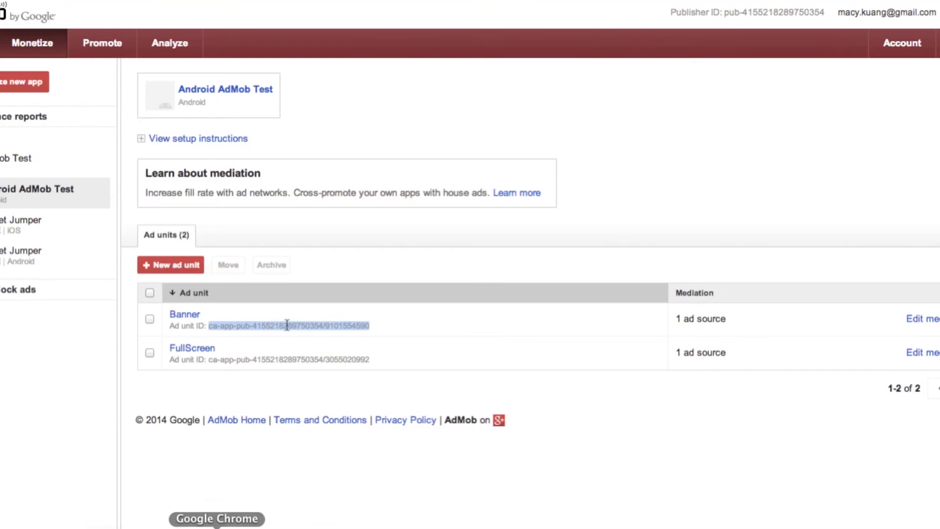
left_click_drag(206, 361, 371, 359)
key("super+c")
key("ctrl+Up")
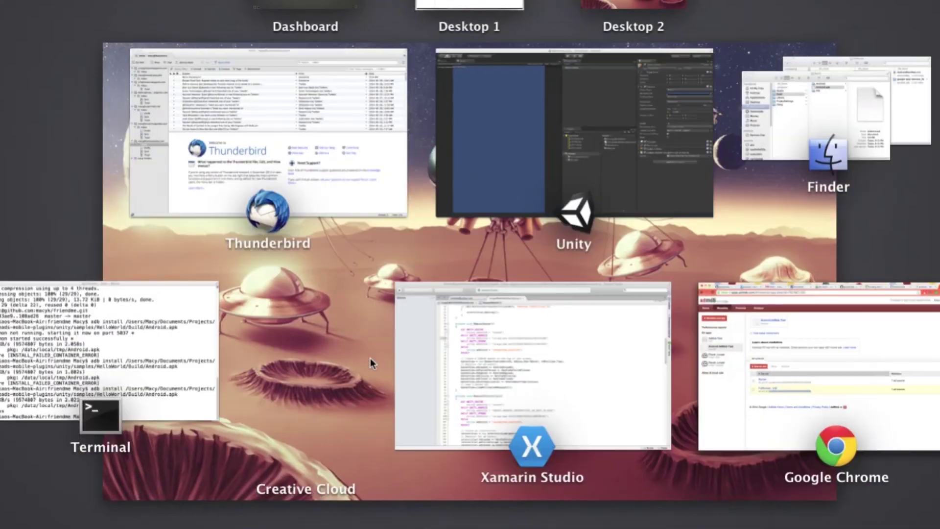
left_click(600, 338)
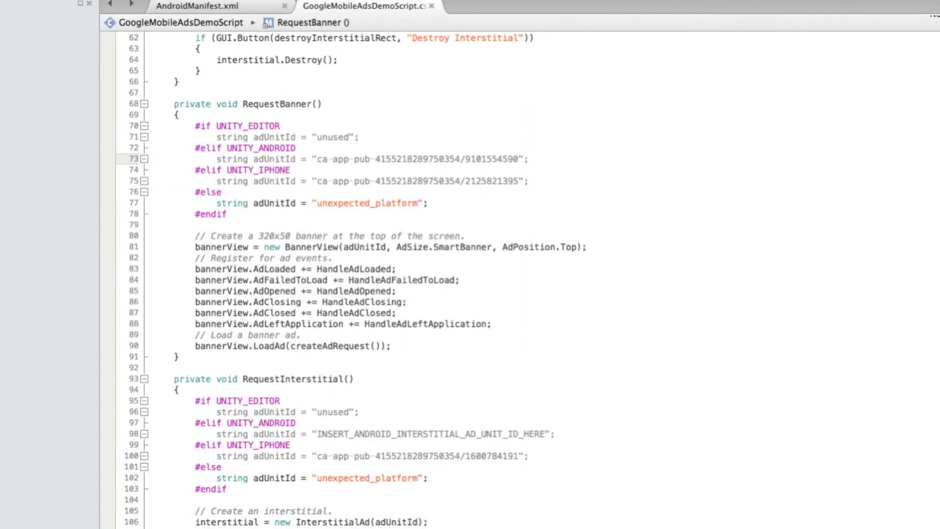
scroll(727, 258, "down", 5)
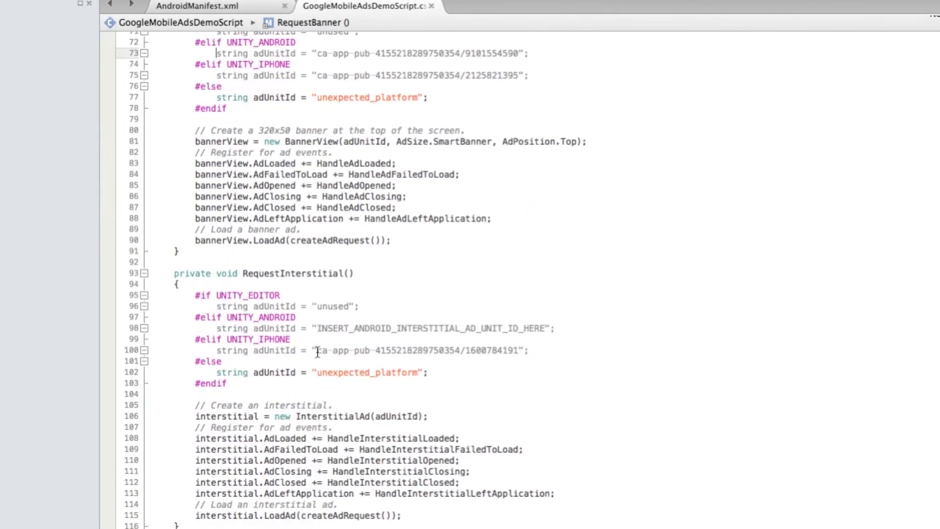
left_click_drag(317, 352, 318, 329)
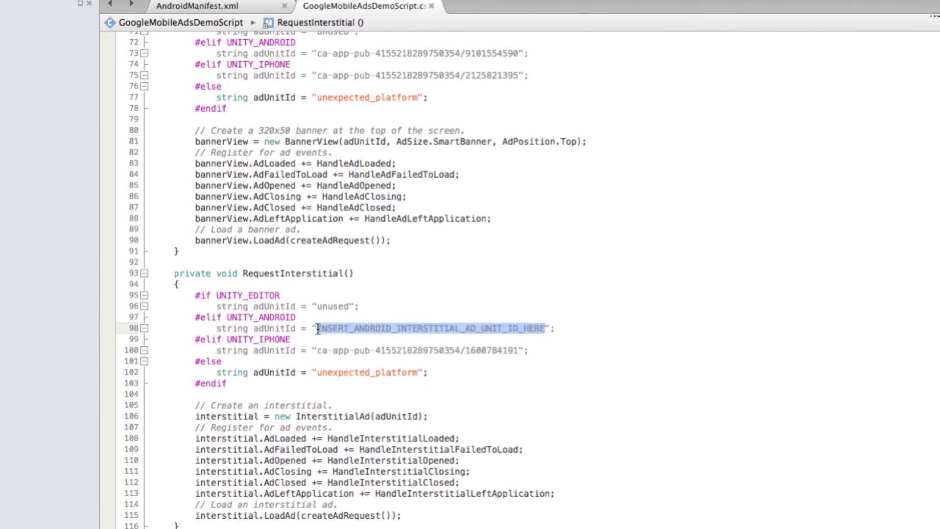
key("super+v")
left_click(195, 329)
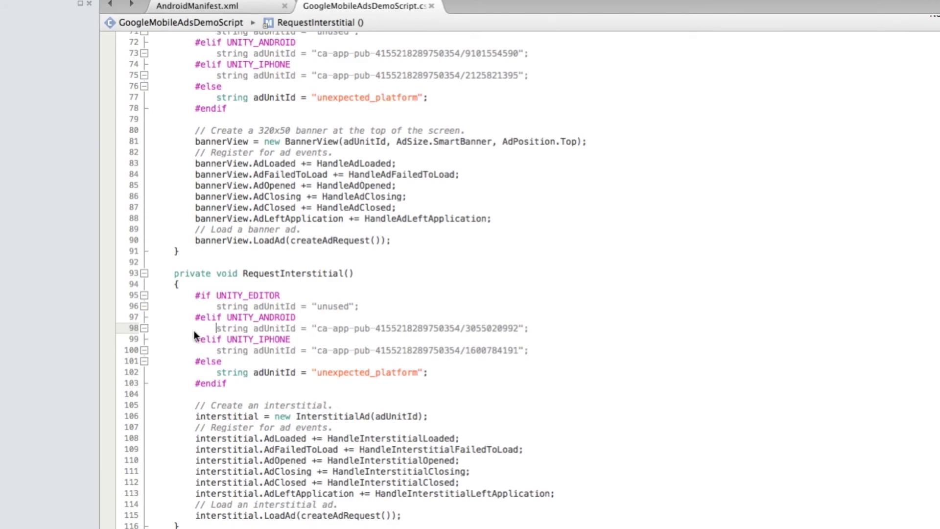
key("super+s")
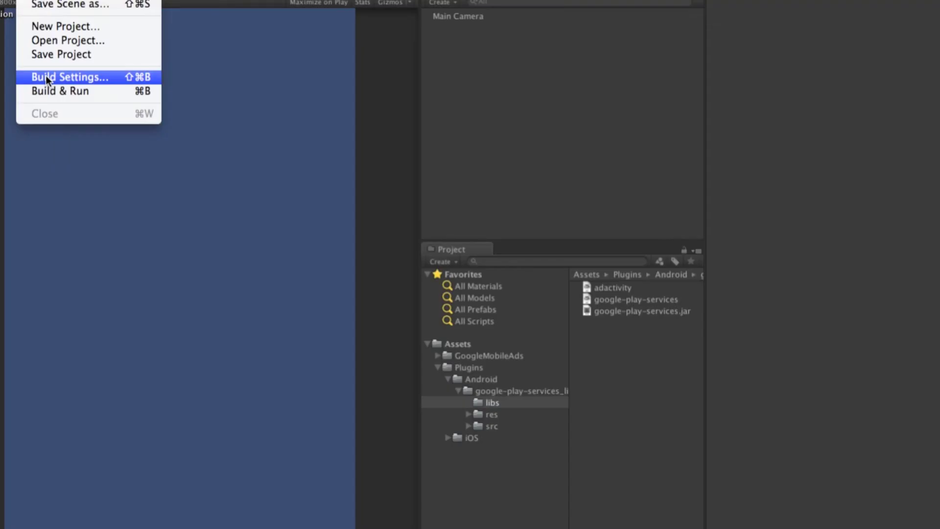
- Show Android Build Settings and Player Settings with bundle identifier com.miaomiaogames.admobtest
left_click(46, 78)
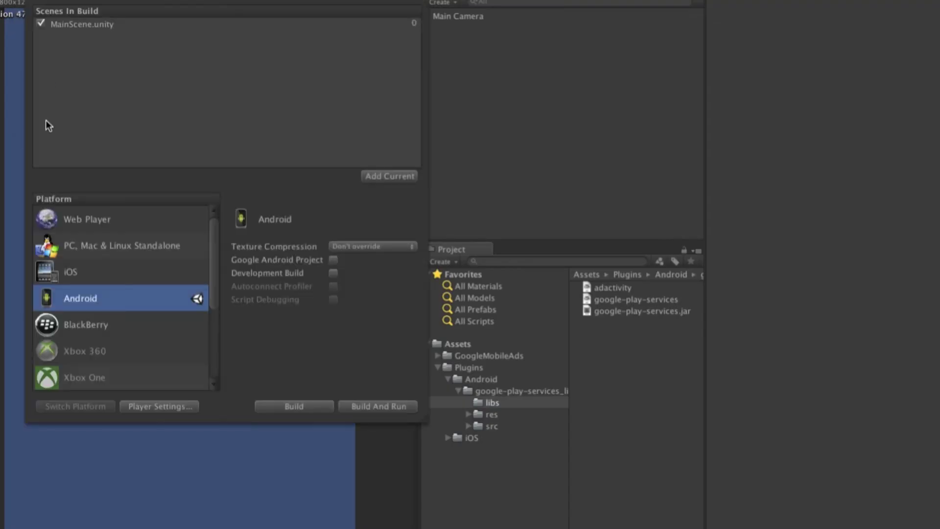
left_click(143, 410)
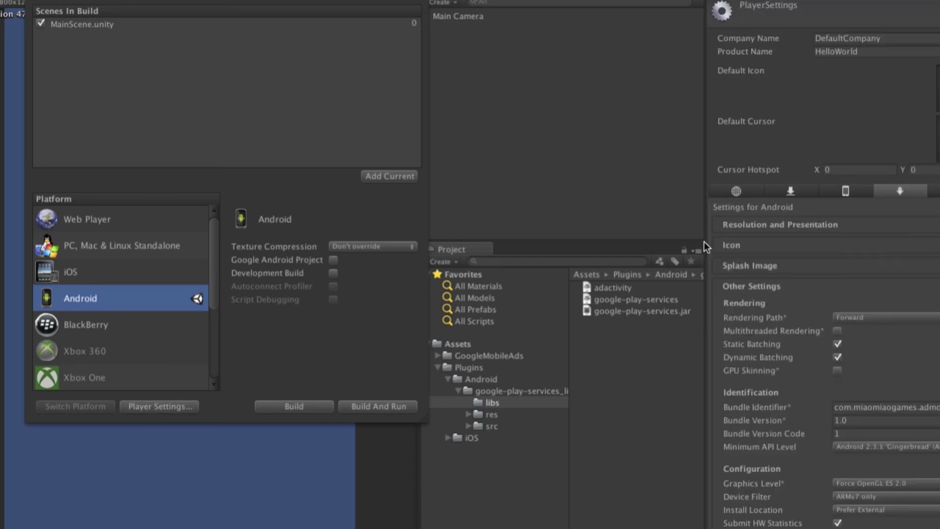
scroll(791, 270, "down", 5)
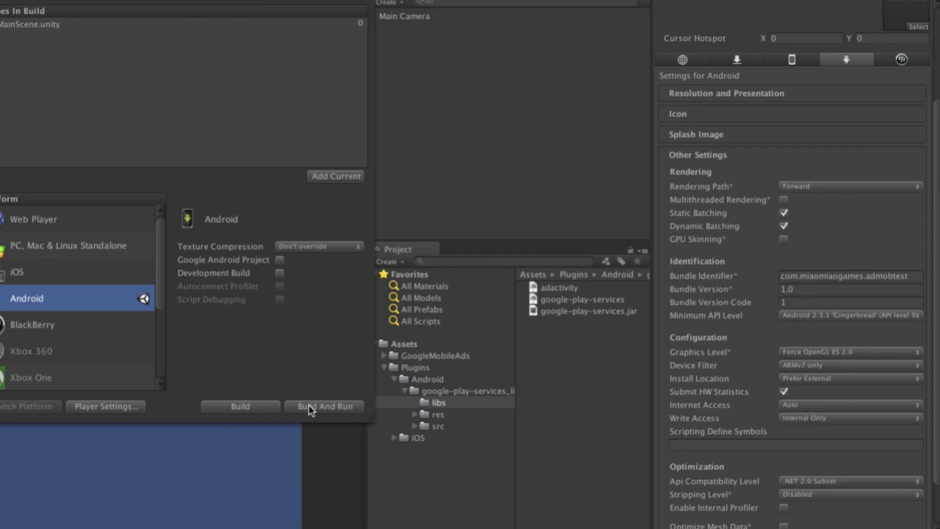
- Build And Run to Build/Android.apk, replacing the existing file, so it launches on the phone
left_click(308, 404)
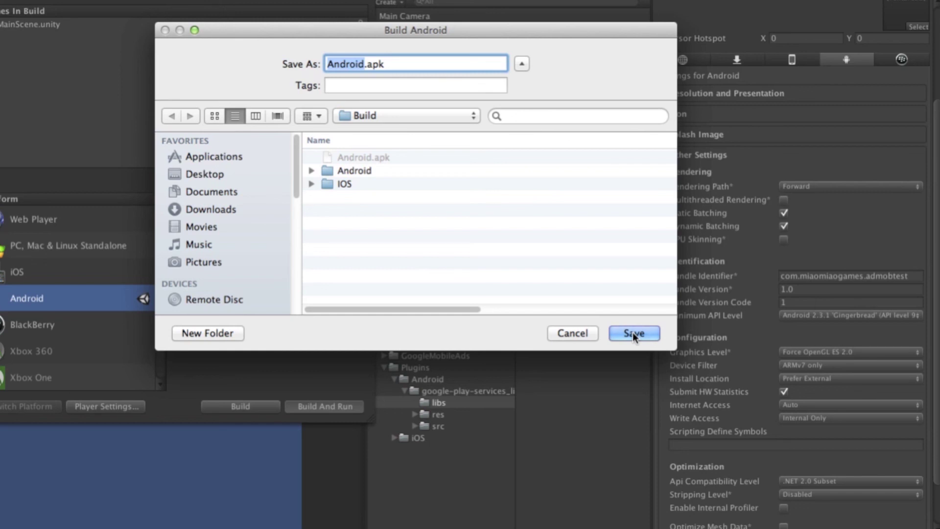
left_click(633, 332)
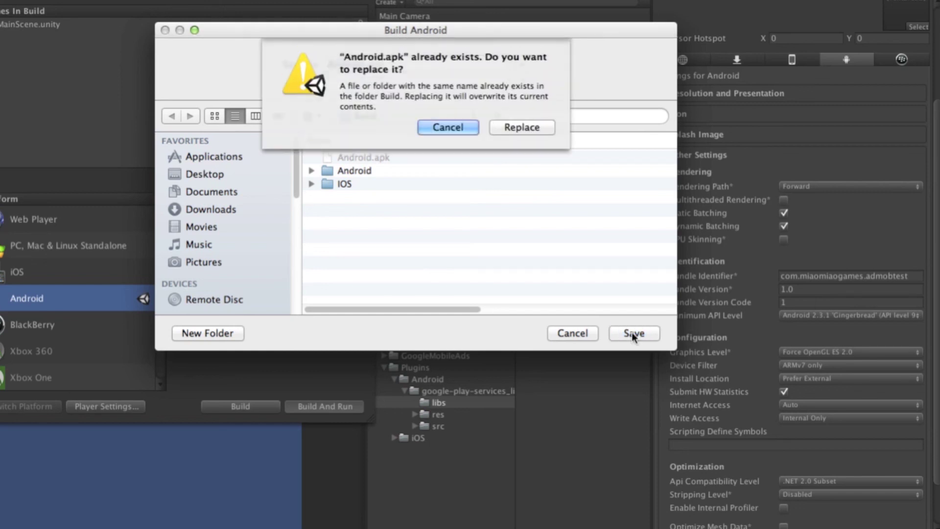
left_click(516, 127)
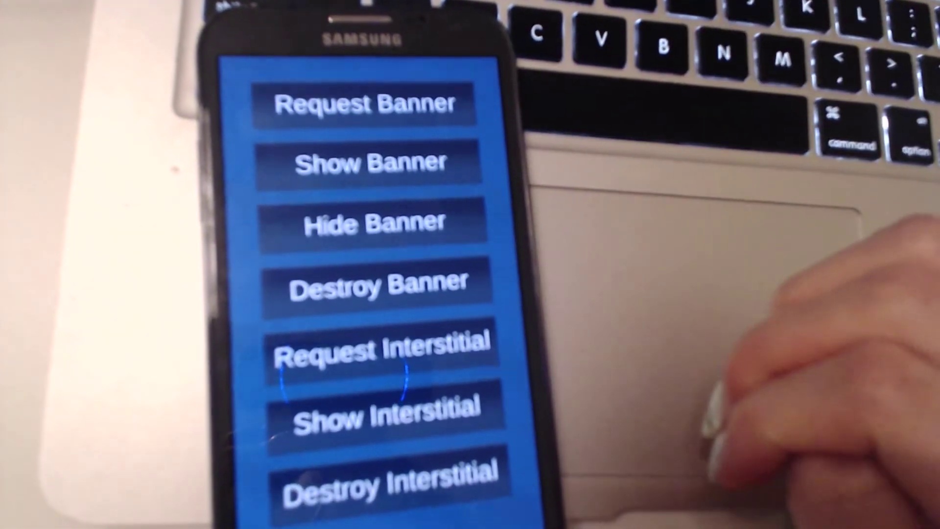
- Show the AdMob banner ad at the top of the demo app, then hide it
left_click(371, 164)
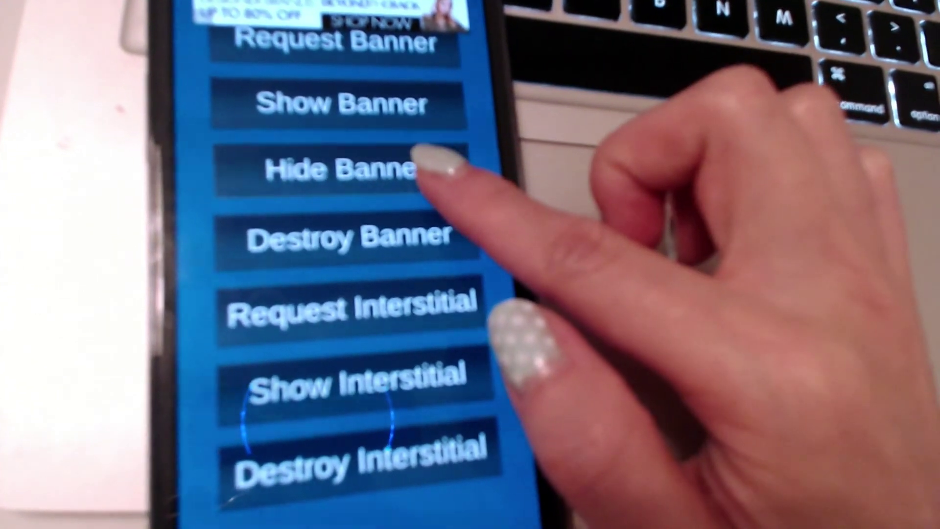
left_click(421, 177)
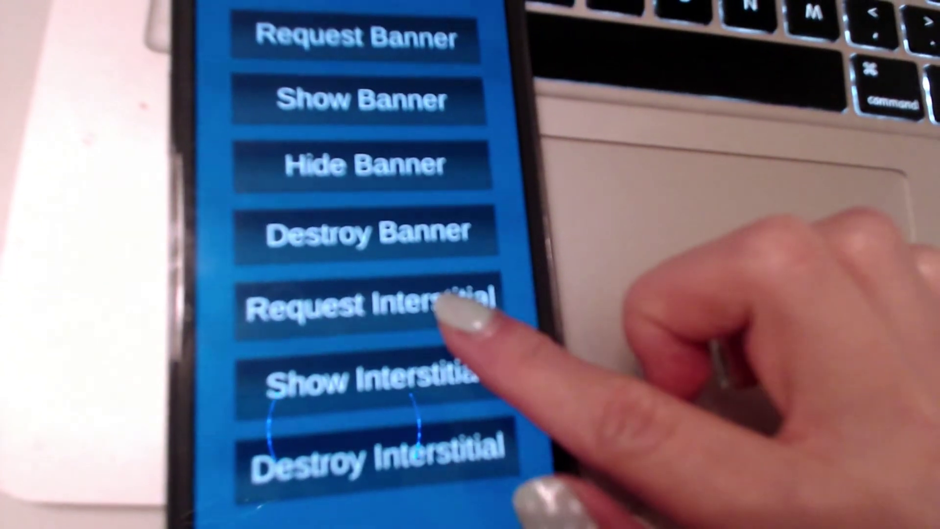
- Request an interstitial ad and show it full screen in the demo app
left_click(468, 313)
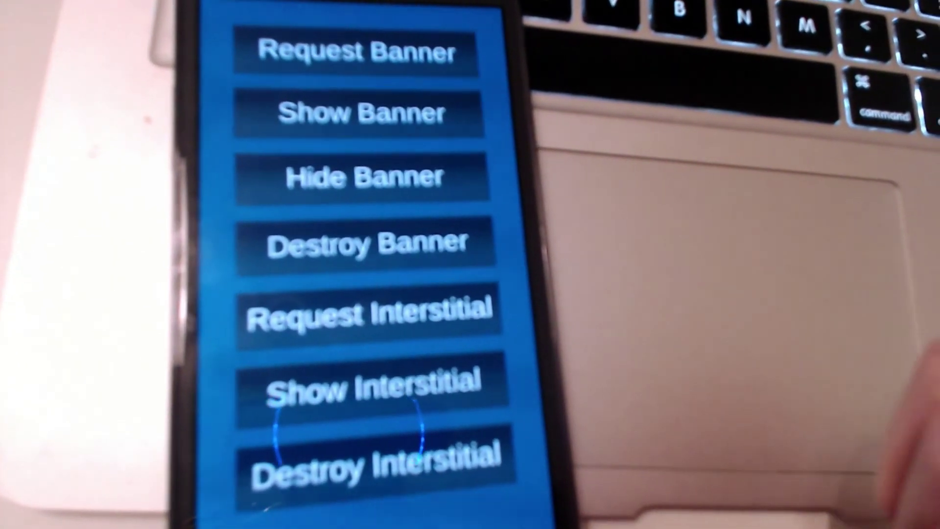
left_click(431, 392)
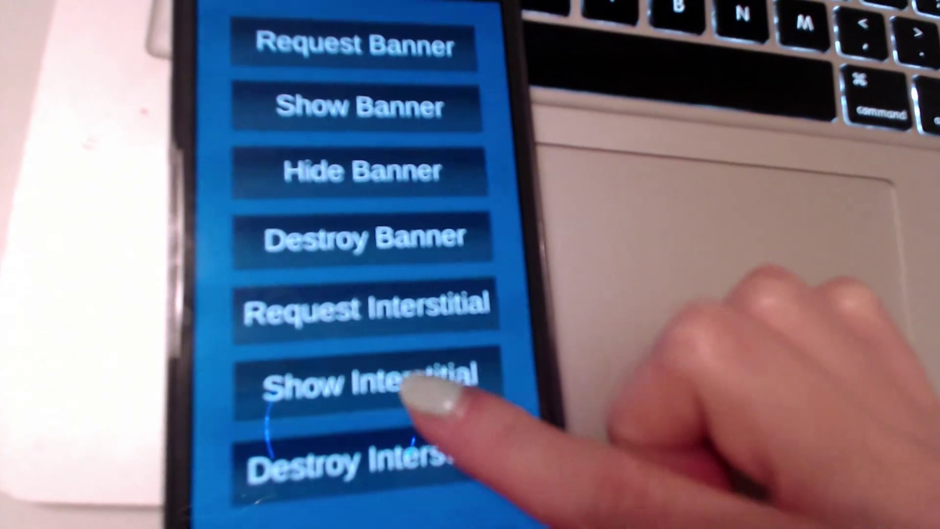